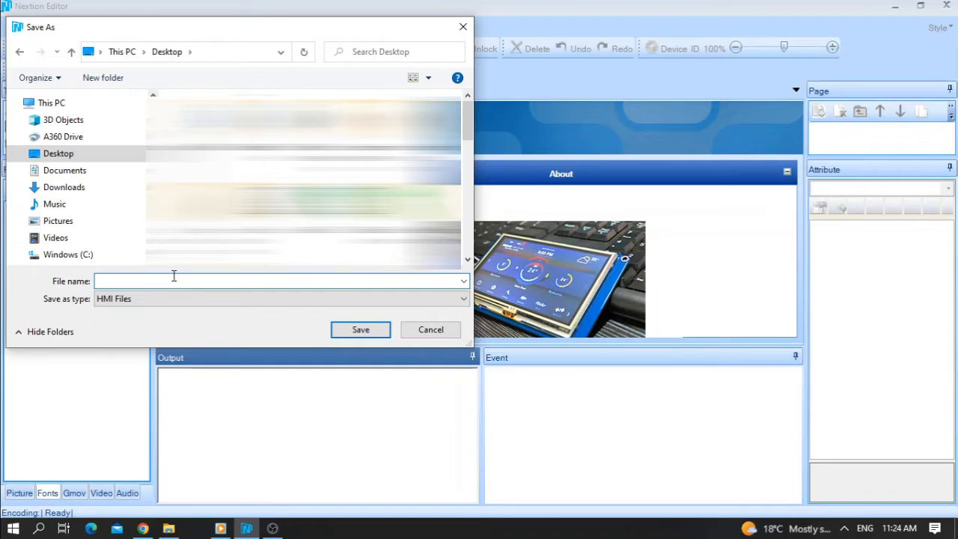
- Save the new project as "tutorial 1" on the Desktop and select the Intelligent series NX8048P050_011 display model
type("tutorial 1")
left_click(371, 330)
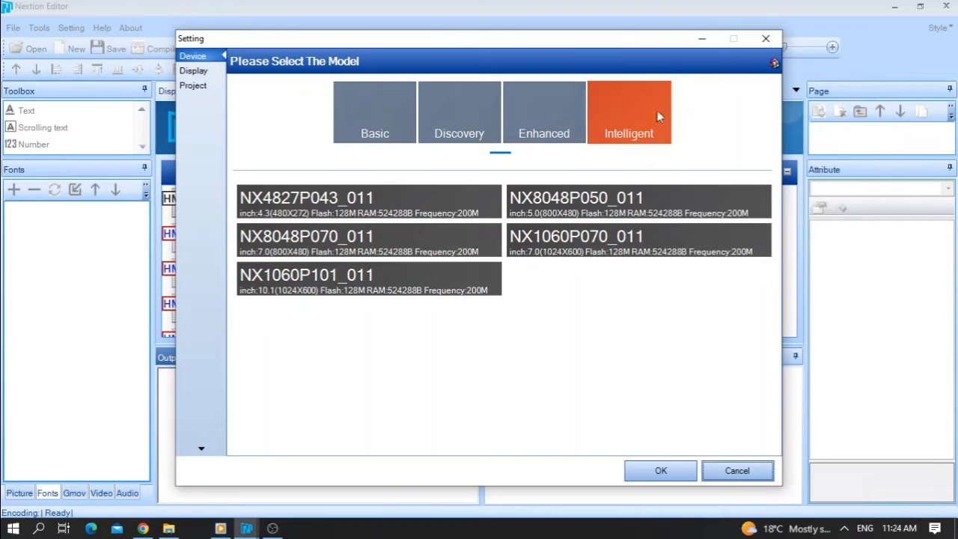
left_click(365, 106)
left_click(468, 105)
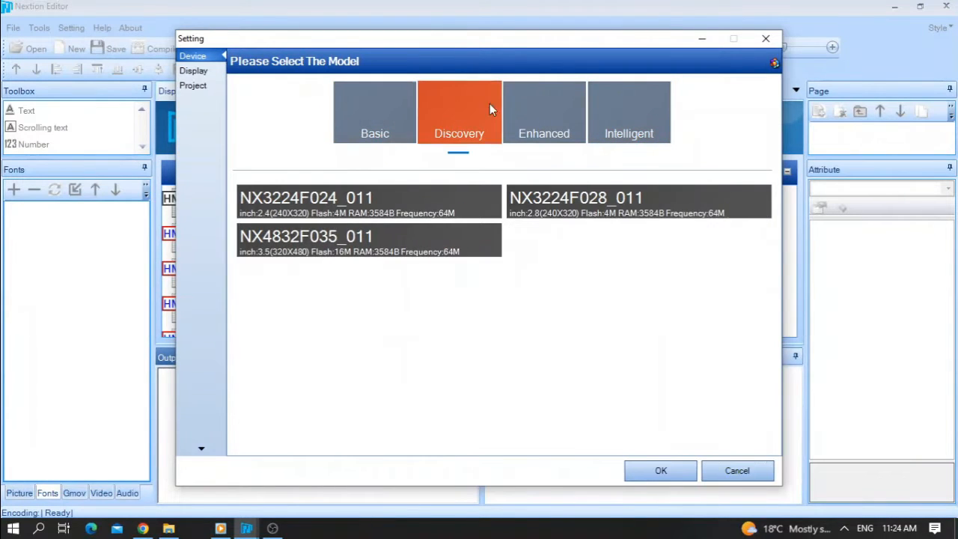
left_click(553, 110)
left_click(621, 118)
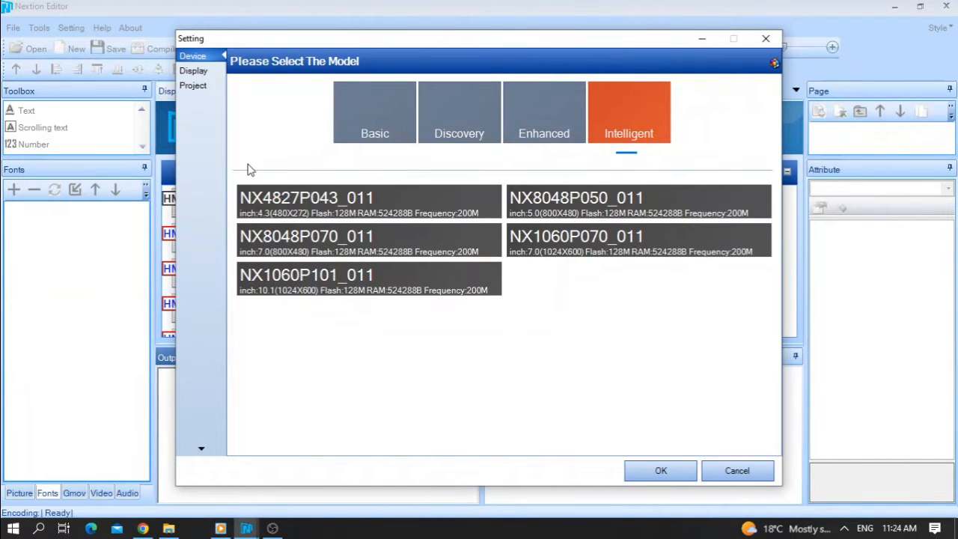
left_click(549, 193)
- Set the display direction to 180 Horizontal and confirm the project settings
left_click(193, 71)
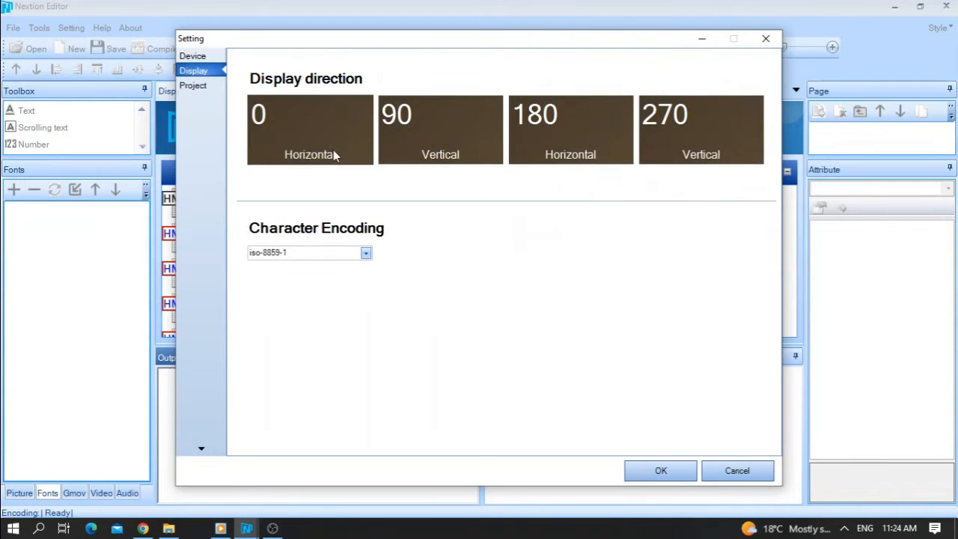
left_click(282, 135)
left_click(442, 126)
left_click(598, 119)
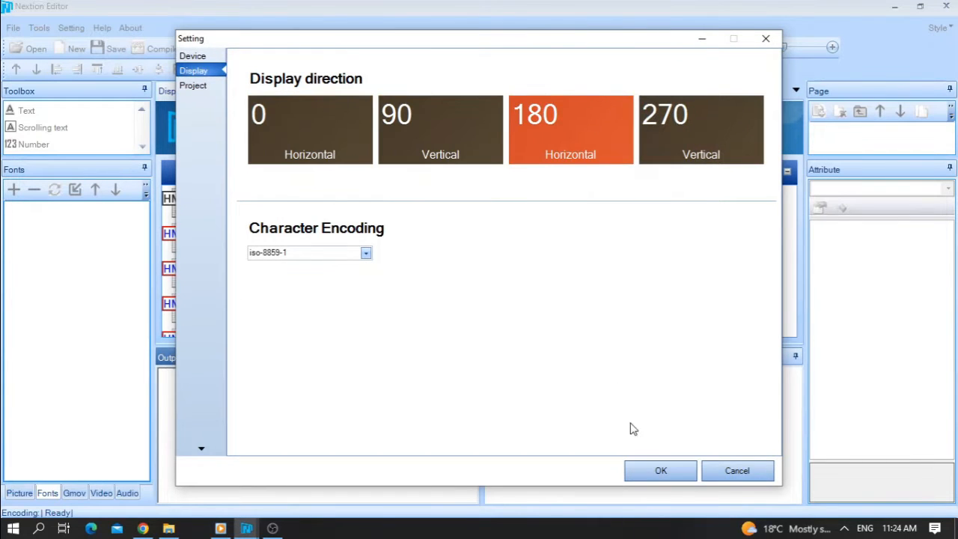
left_click(661, 469)
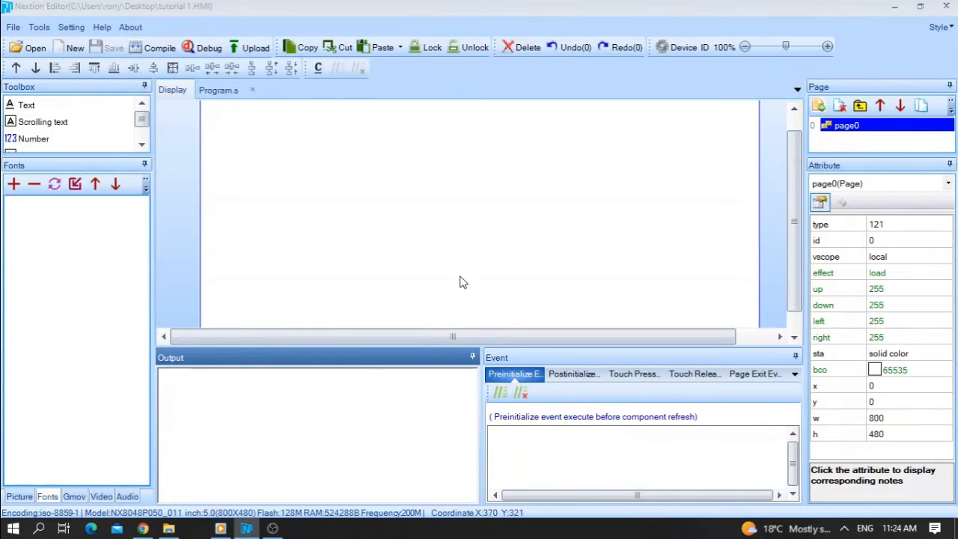
- Add a Text component to page0 and move it slightly inward from the page's upper-left corner
scroll(465, 274, "down", 3)
scroll(496, 217, "down", 1)
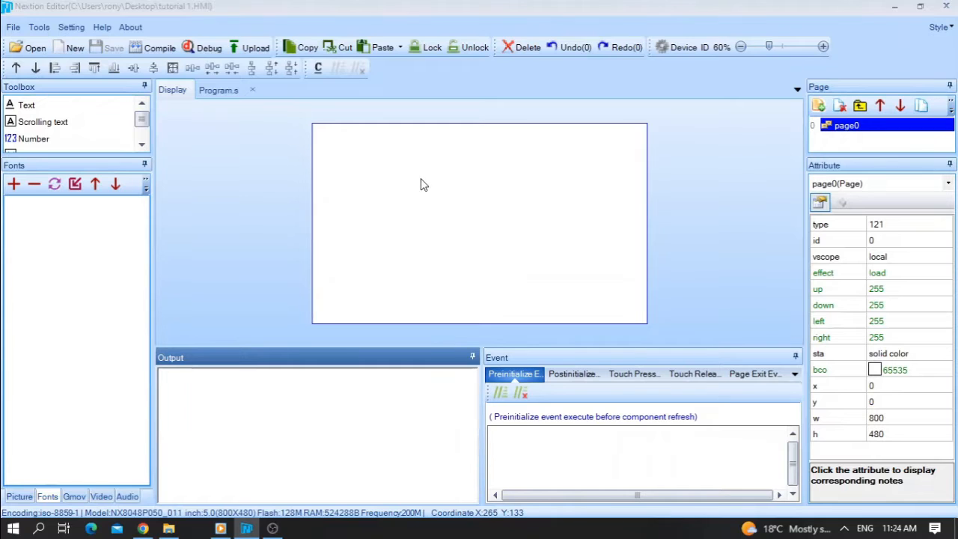
scroll(419, 184, "up", 1)
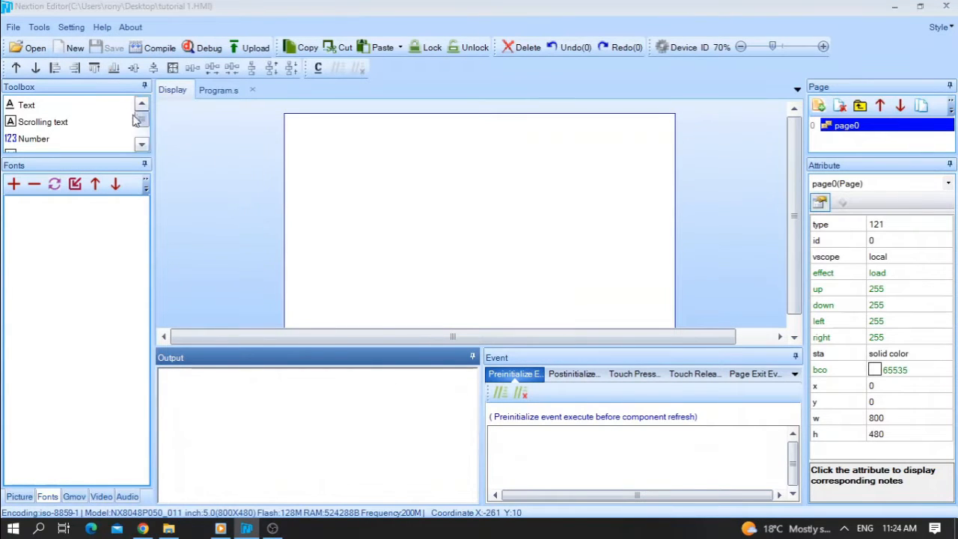
left_click(72, 105)
scroll(144, 127, "down", 4)
scroll(142, 125, "down", 2)
scroll(142, 125, "up", 6)
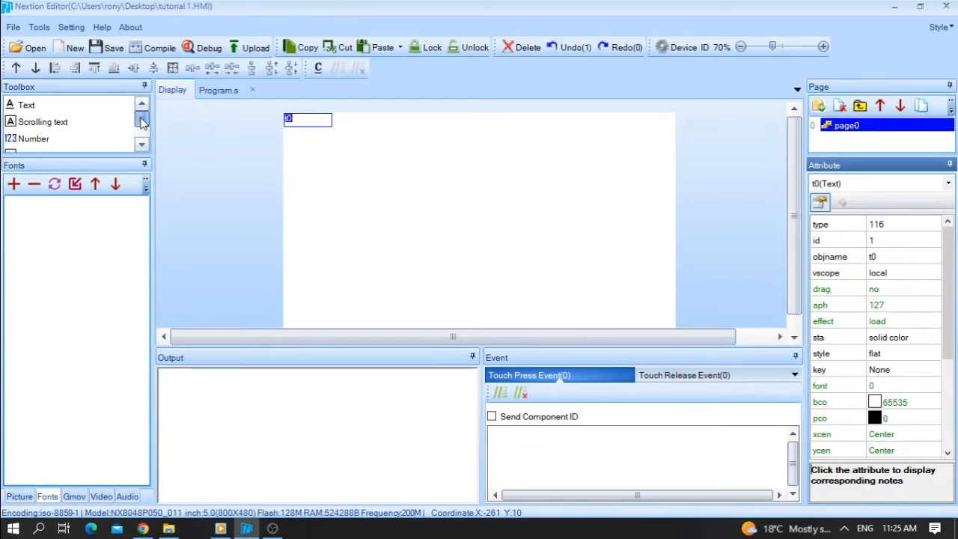
scroll(142, 125, "down", 4)
scroll(142, 126, "down", 5)
scroll(142, 124, "up", 9)
left_click_drag(322, 123, 350, 159)
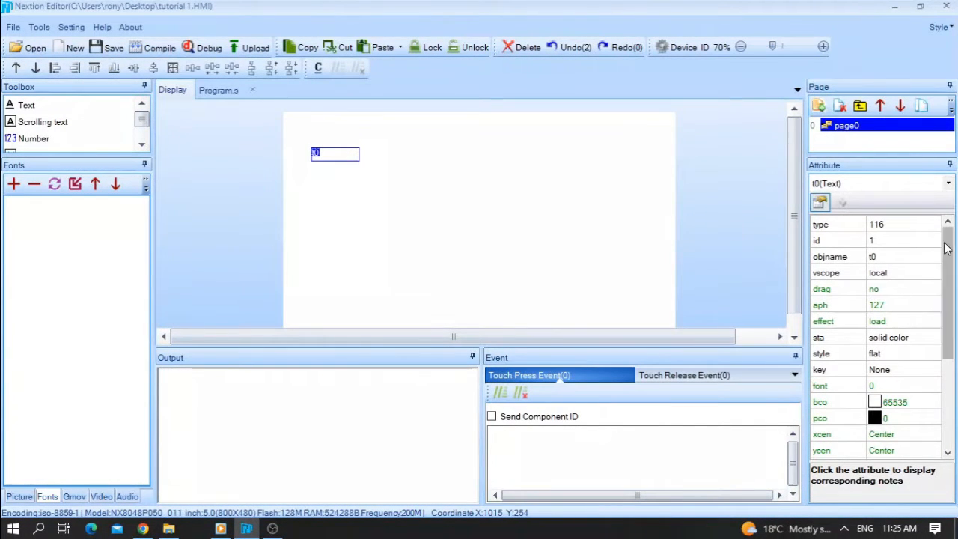
- Delete the Text component t0 from page0
left_click(193, 143)
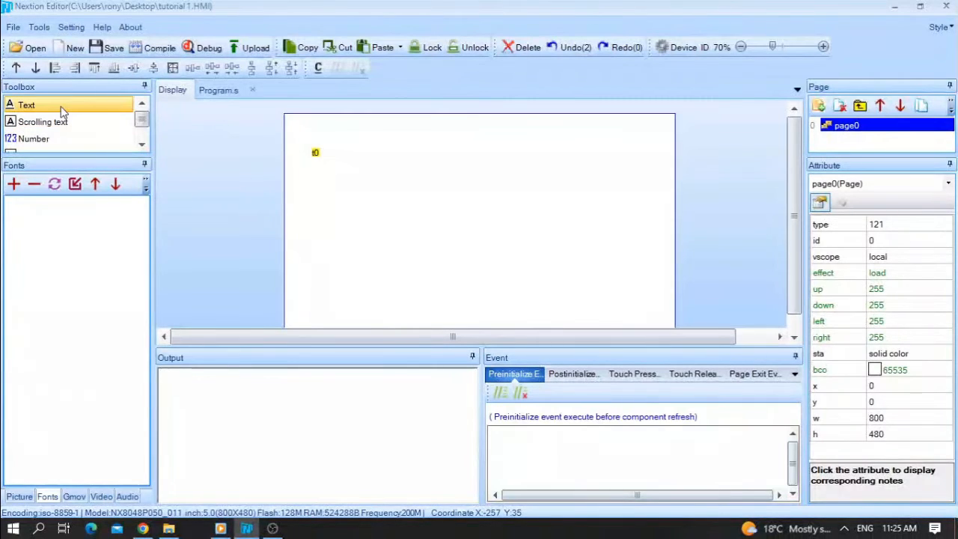
left_click(320, 157)
key("Delete")
- Add a Text component to page0, enlarge it, and place it near the page's upper-left corner
left_click(45, 110)
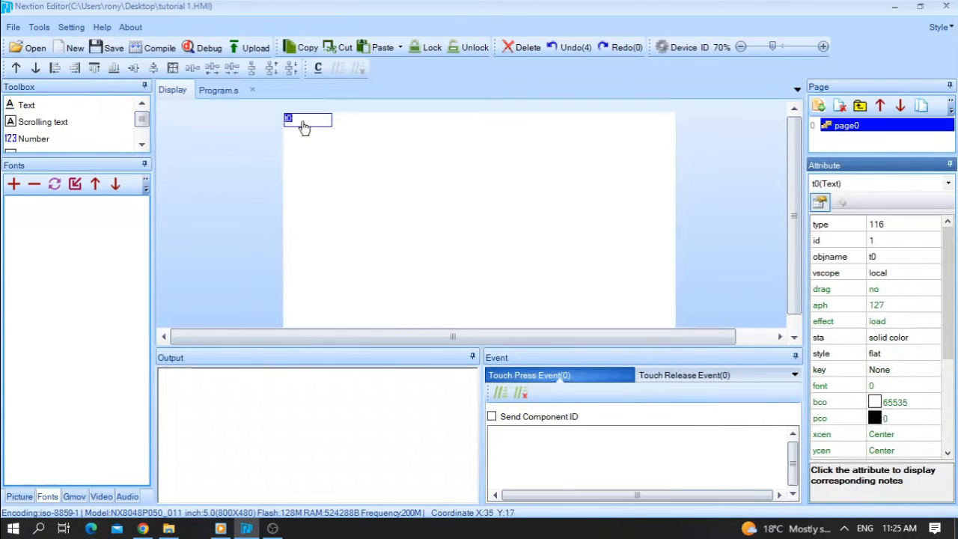
left_click_drag(329, 126, 369, 178)
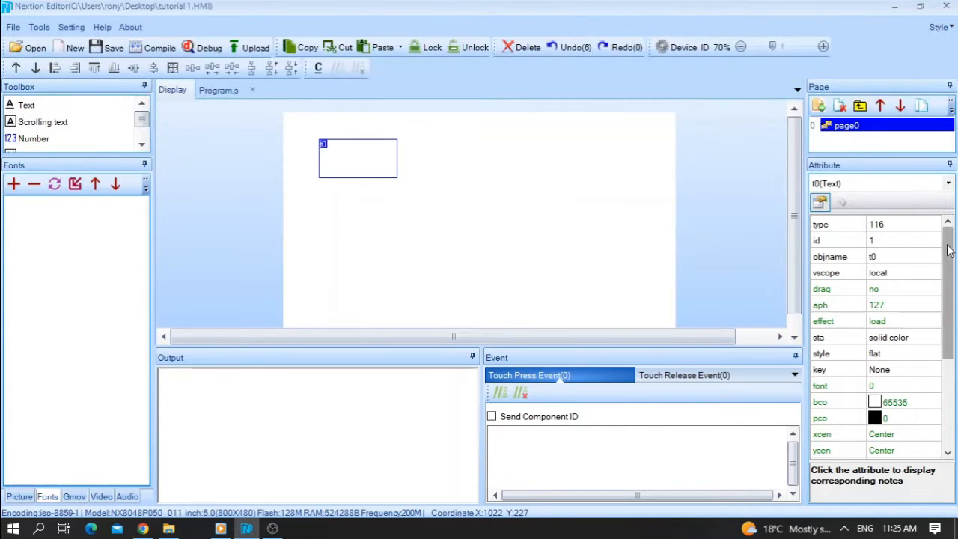
left_click_drag(948, 262, 956, 232)
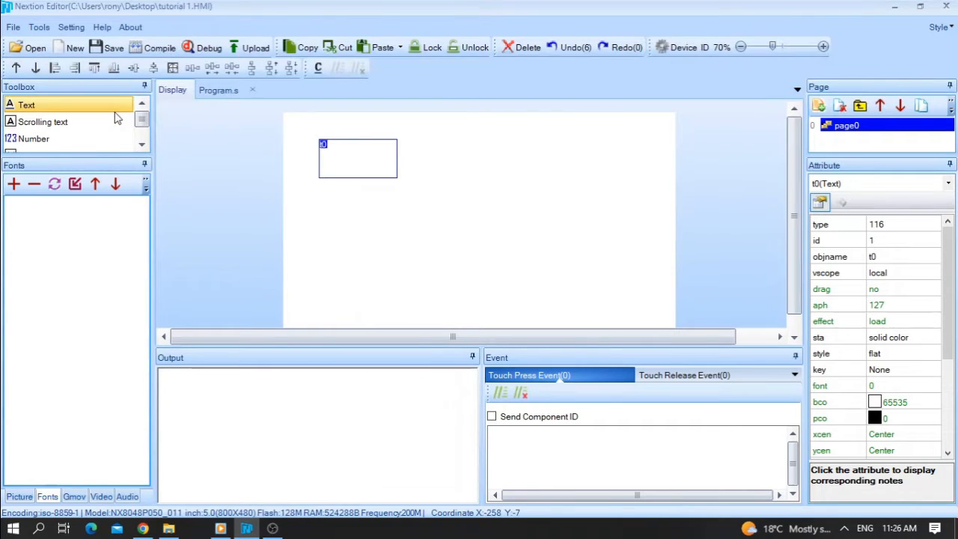
- Add a second Text component, enlarge it slightly, and place it to the right of t0 at the same level
left_click(71, 105)
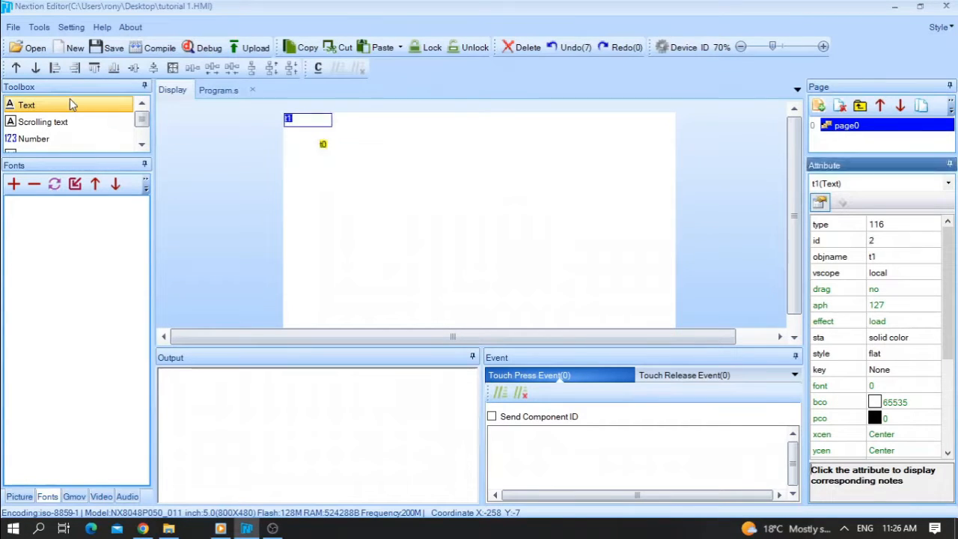
left_click_drag(306, 125, 496, 156)
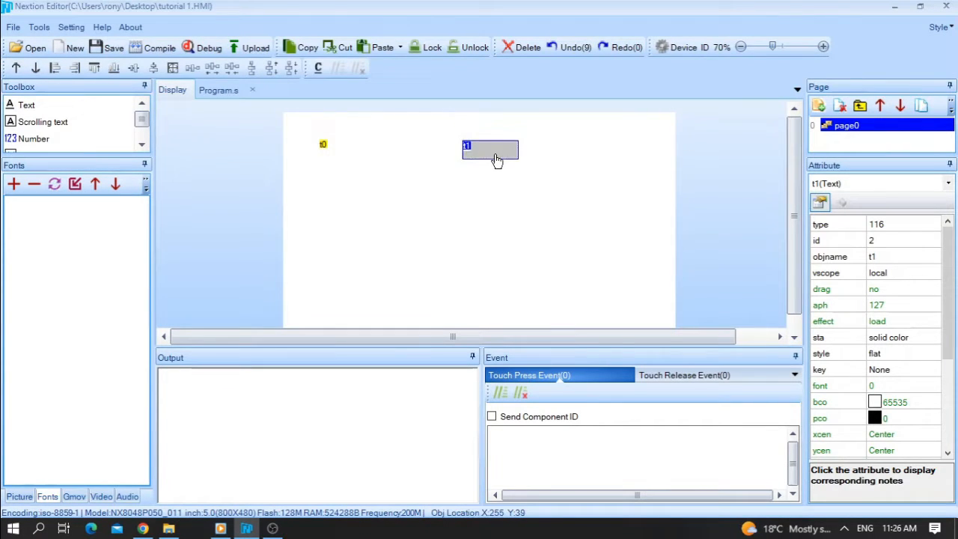
left_click(493, 228)
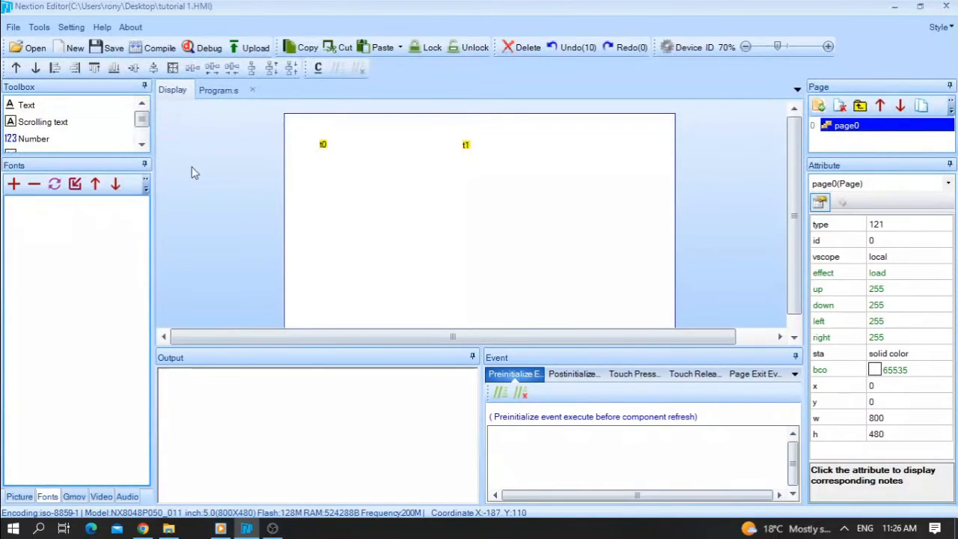
- Open the Font Generator and set the new font's height to 32
left_click(45, 29)
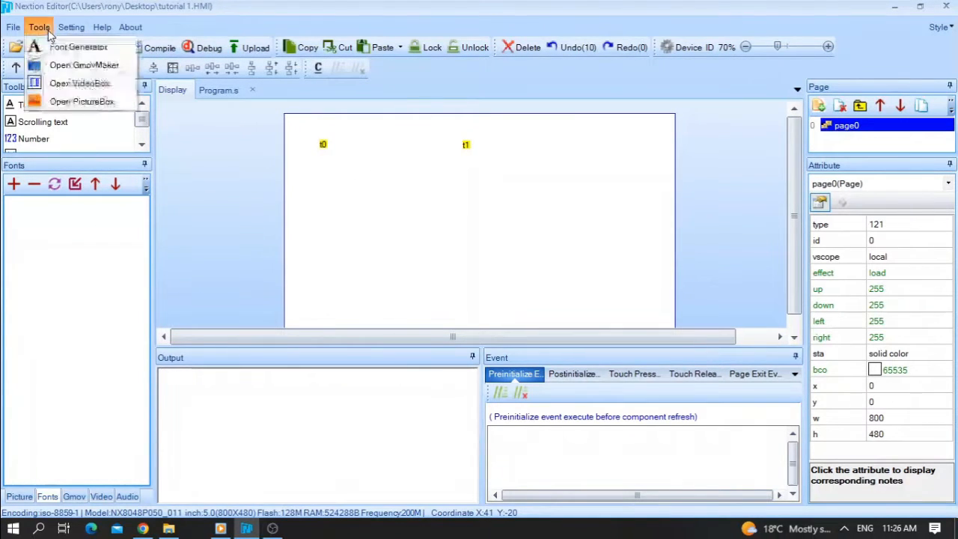
left_click(48, 45)
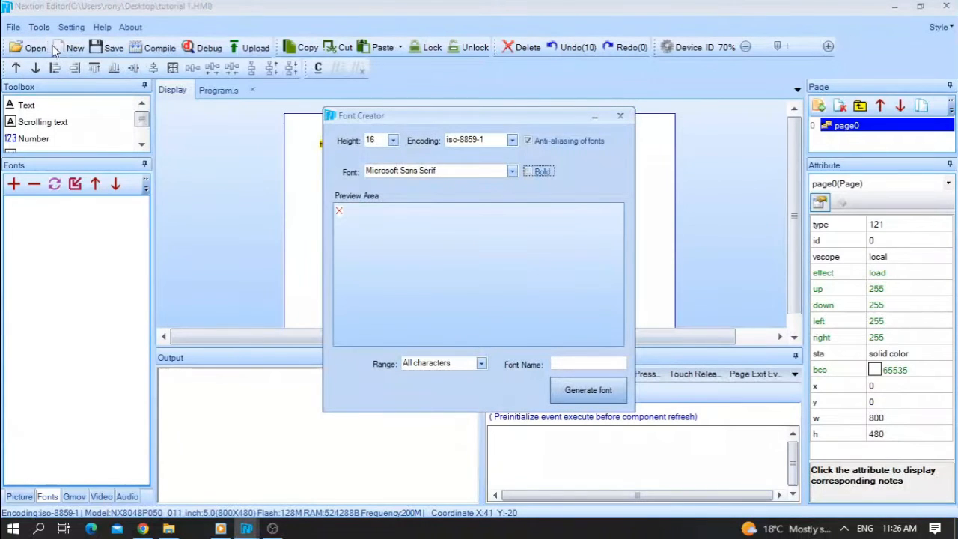
left_click(392, 141)
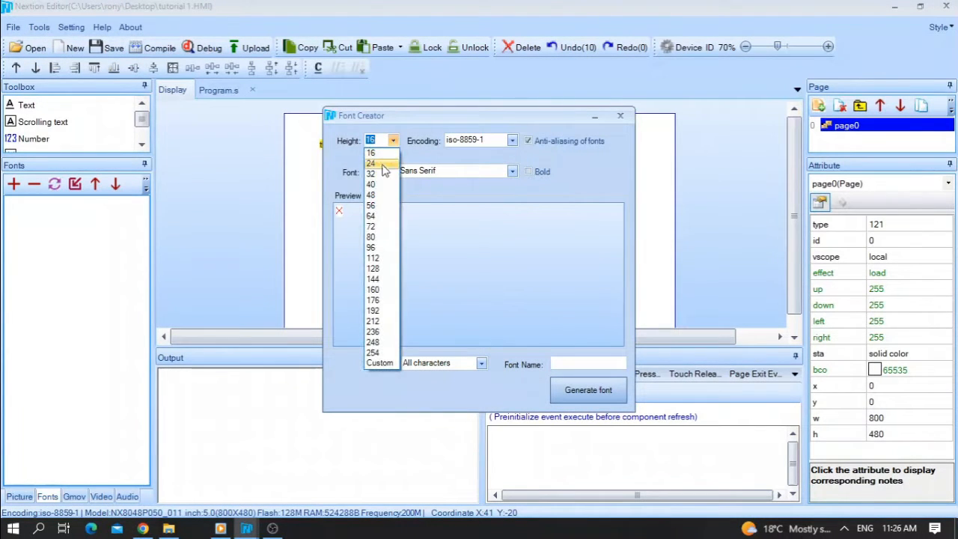
left_click(383, 175)
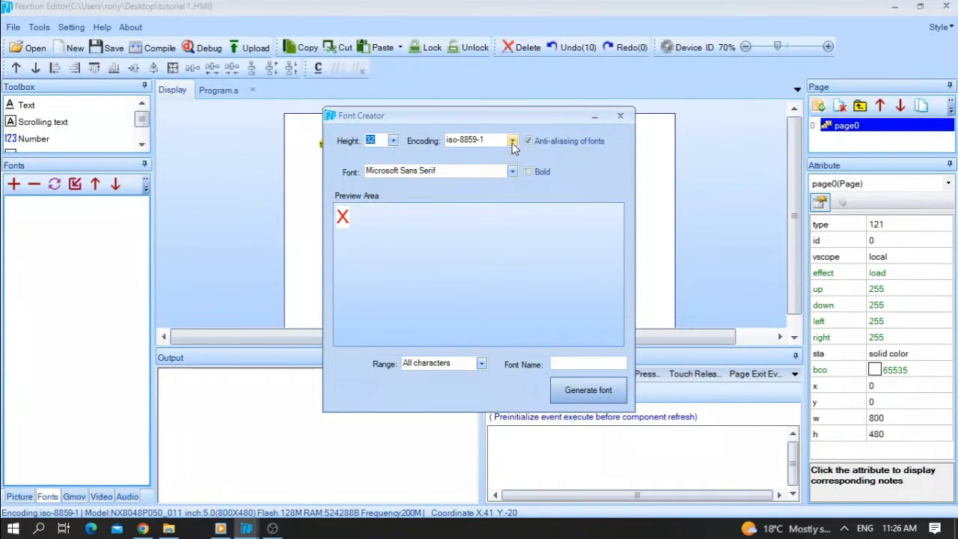
- Set the new font's typeface to bold Century and name it Font1
left_click(511, 172)
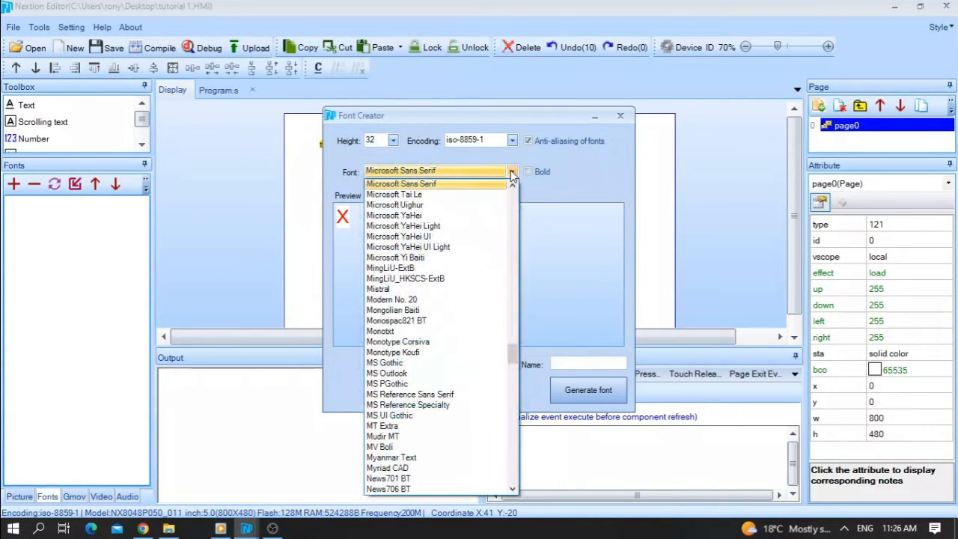
scroll(453, 274, "down", 20)
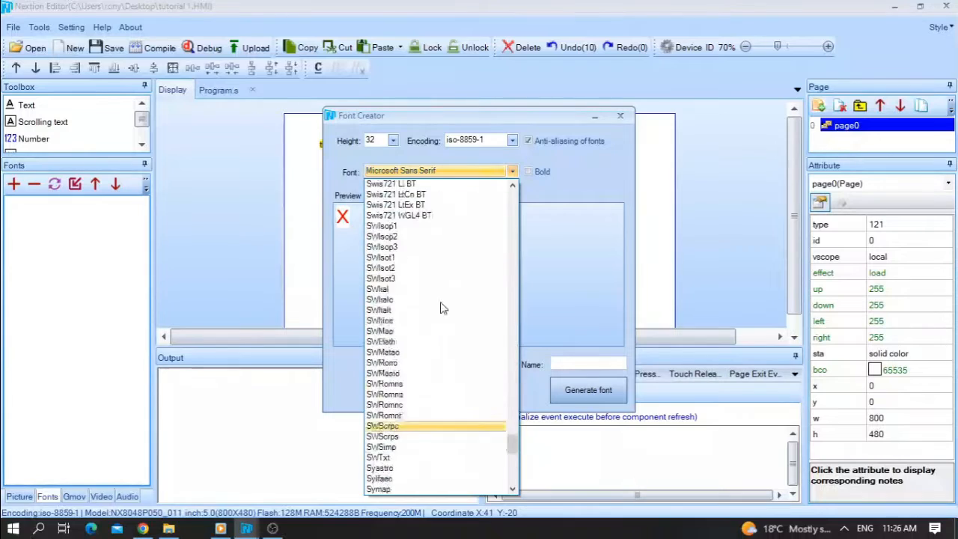
scroll(442, 306, "up", 20)
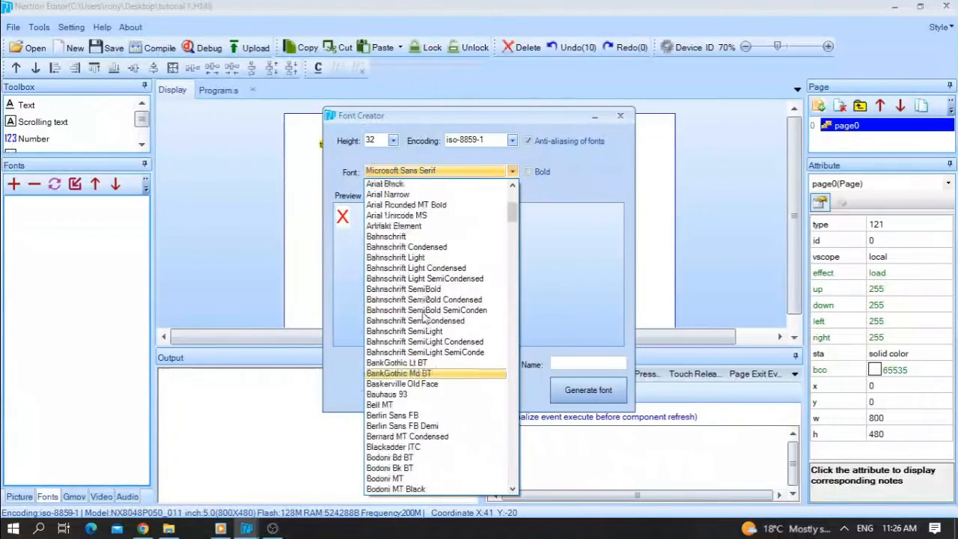
left_click_drag(511, 214, 515, 223)
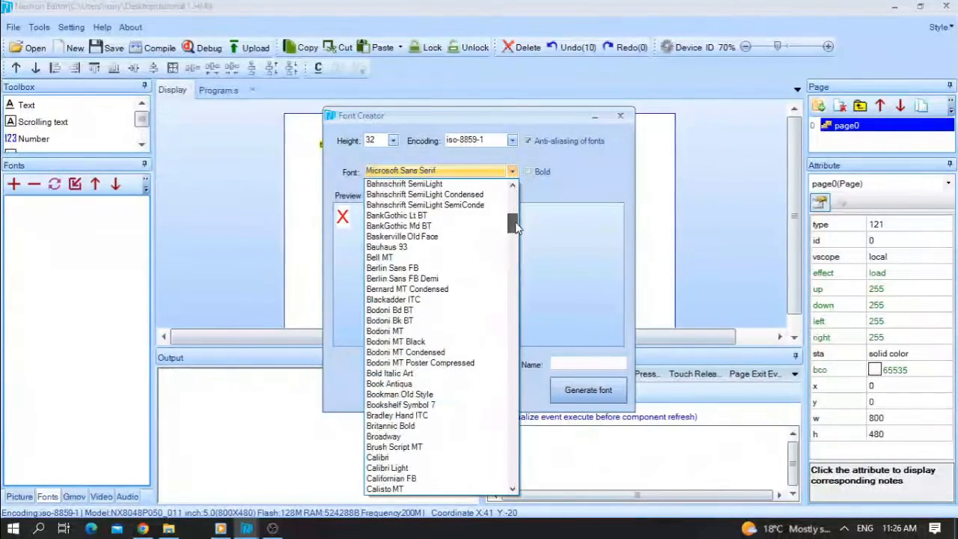
scroll(449, 353, "down", 3)
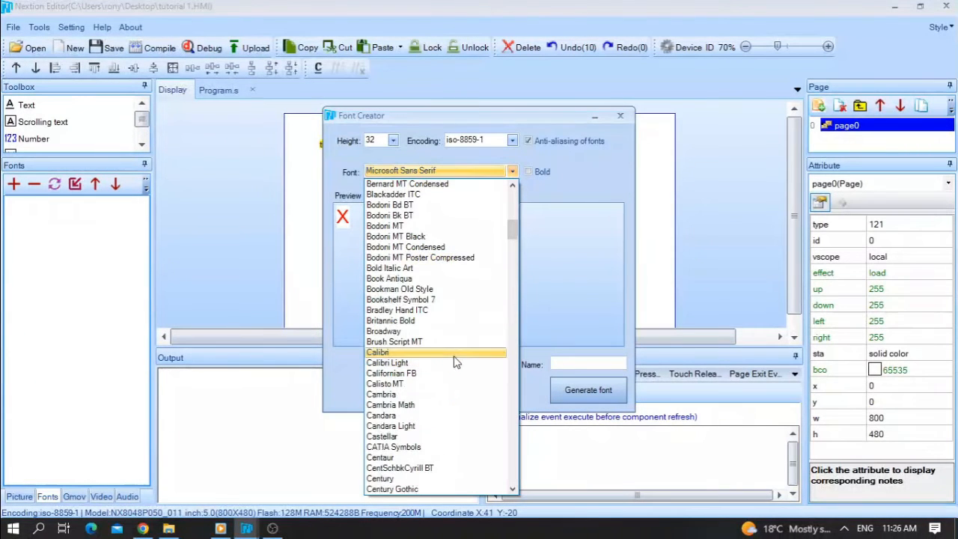
left_click(406, 478)
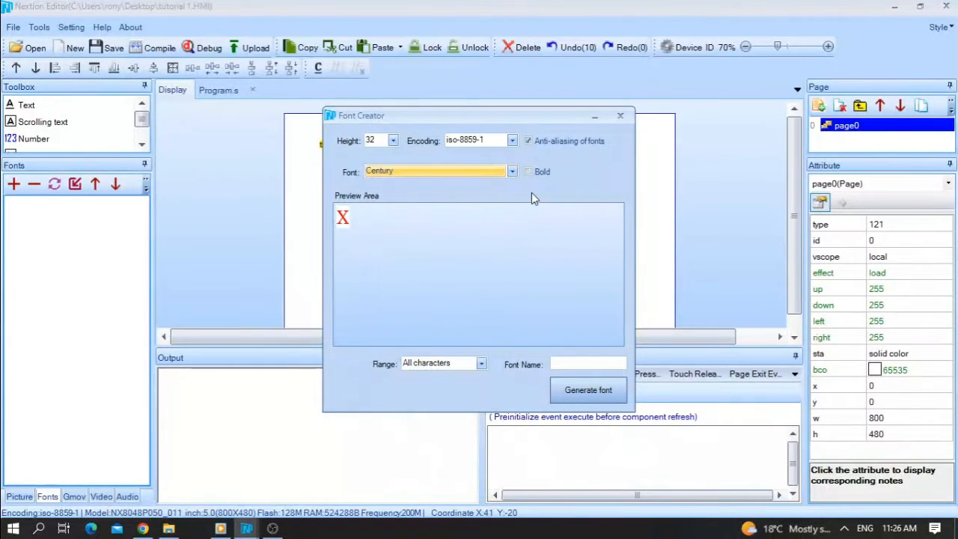
left_click(532, 172)
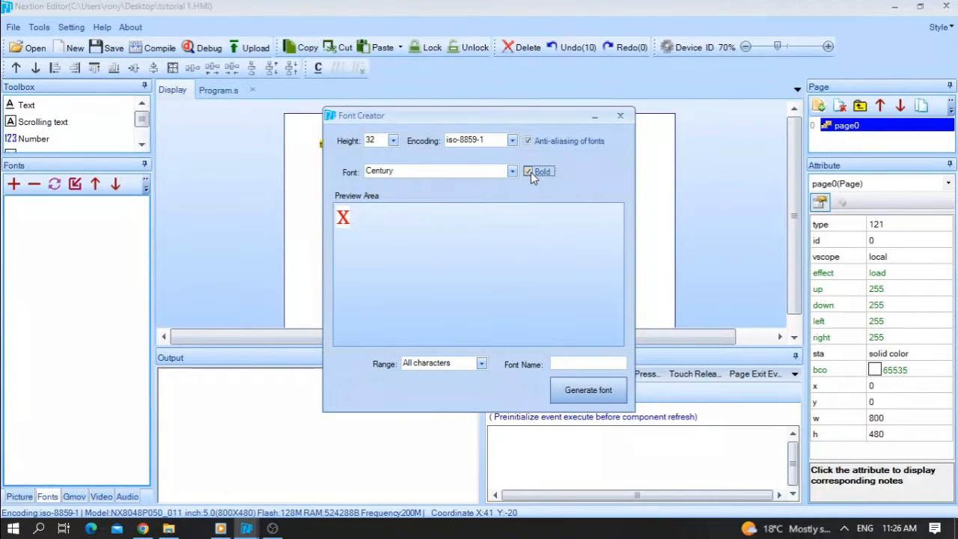
left_click(564, 362)
type("Font1")
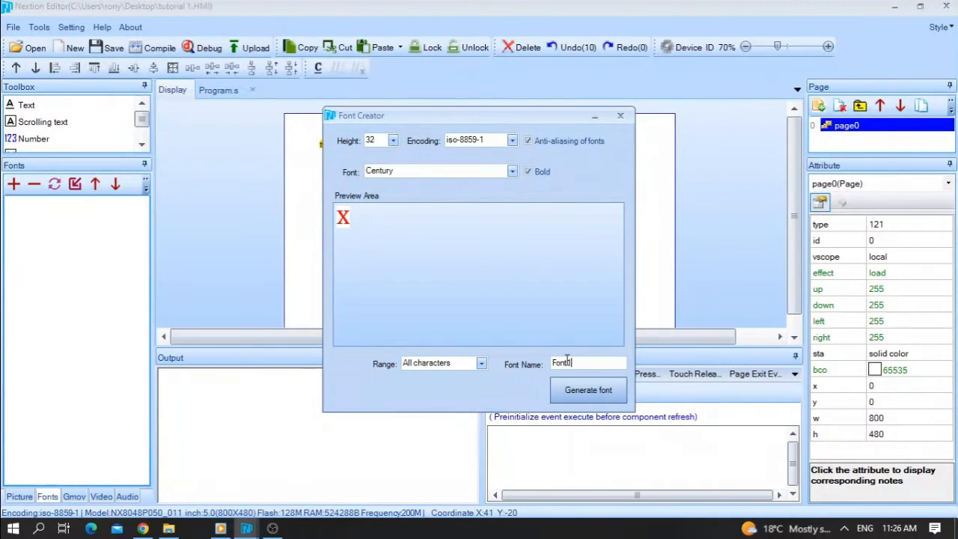
- Generate the font, save its file as FONT1 on the Desktop, and add it to the project
left_click(590, 395)
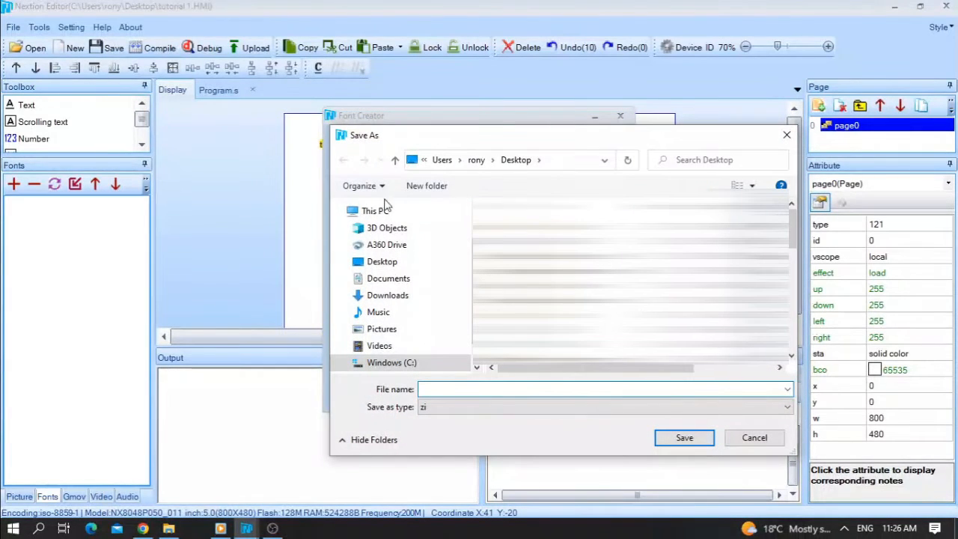
left_click(383, 267)
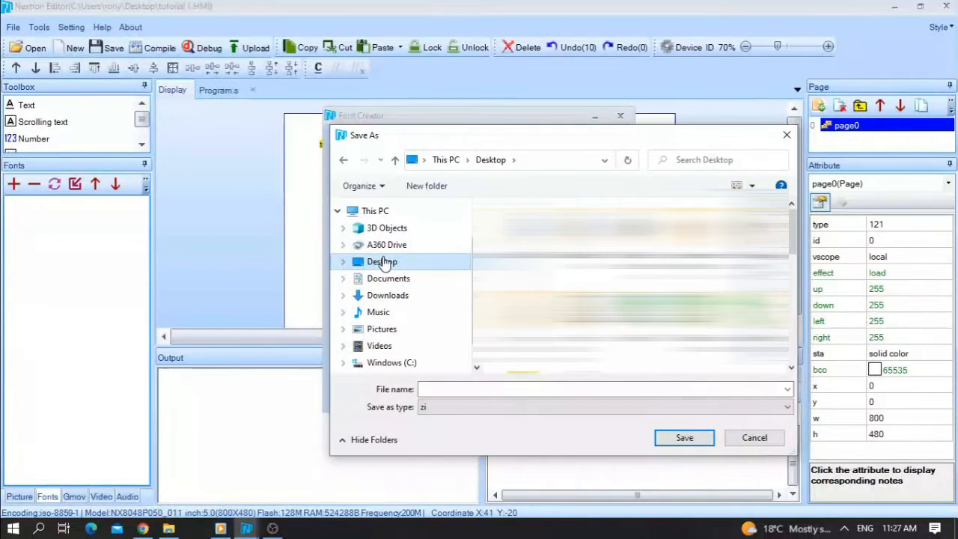
left_click(463, 387)
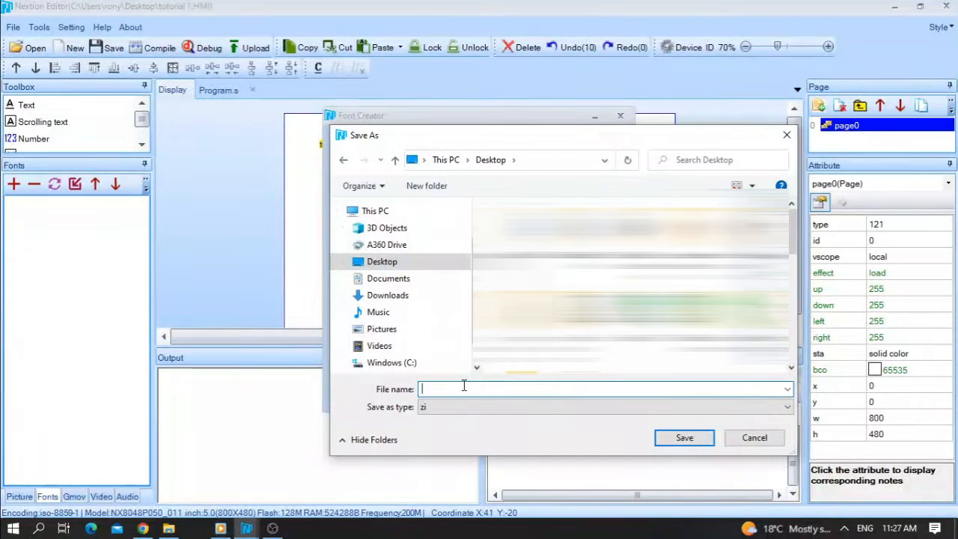
type("FONT1")
left_click(693, 439)
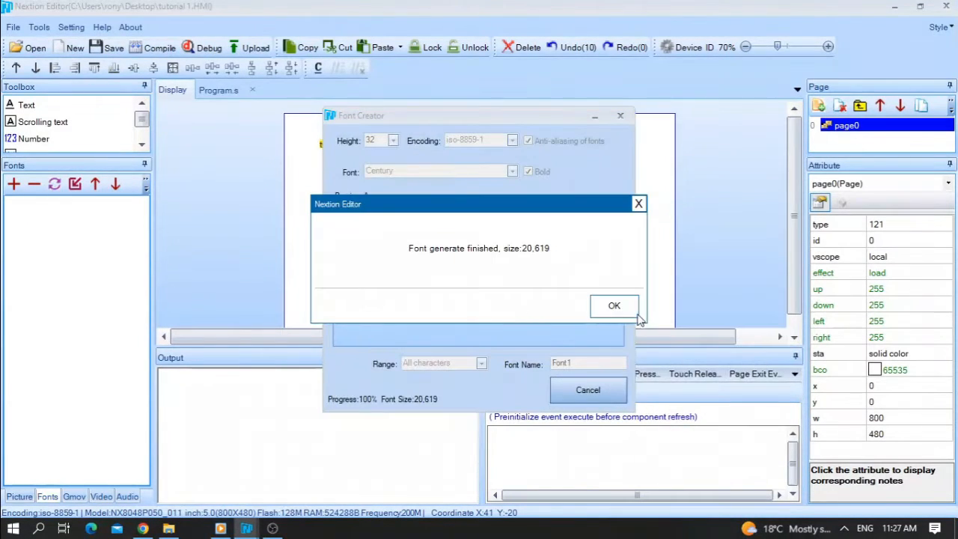
left_click(614, 305)
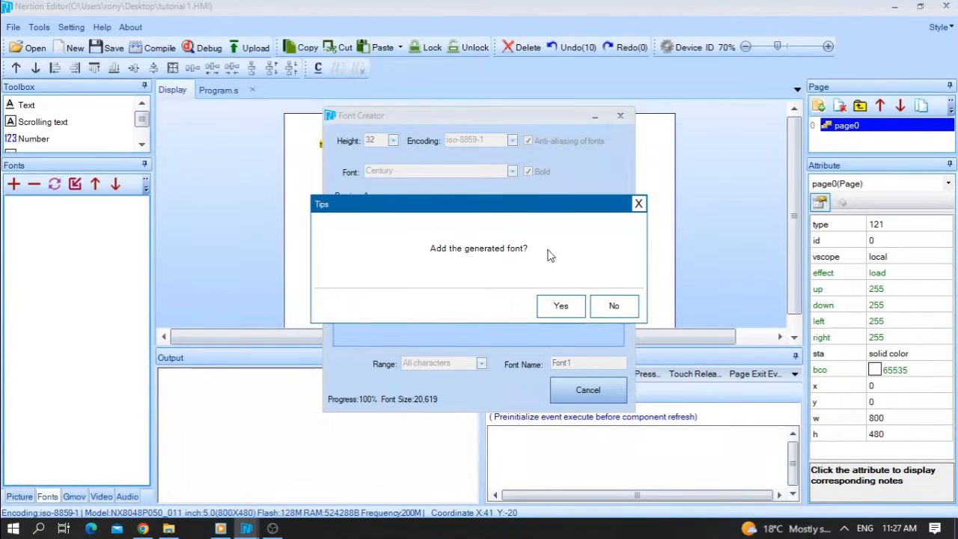
left_click(560, 306)
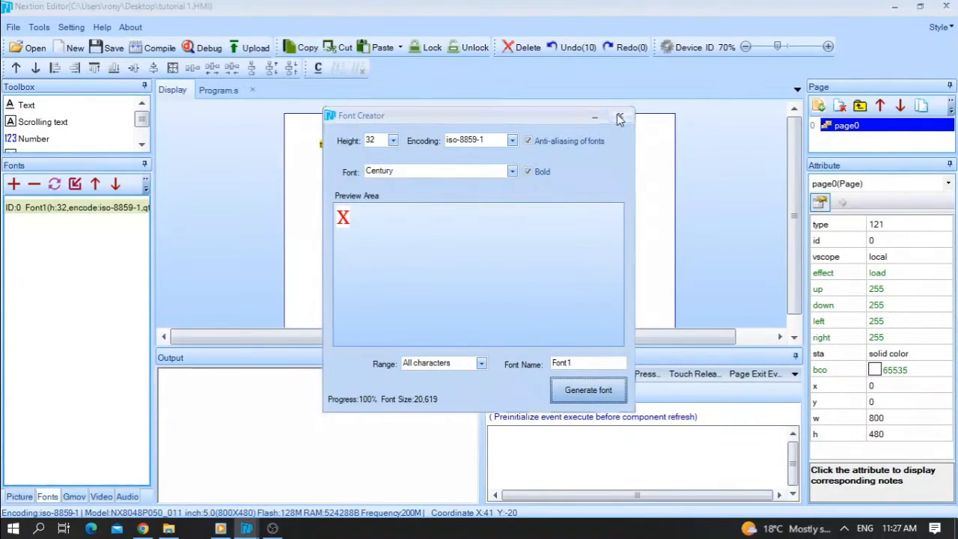
- Close the Font Creator and move t1 down slightly so its text lines up with the text in t0
left_click(620, 117)
left_click(348, 157)
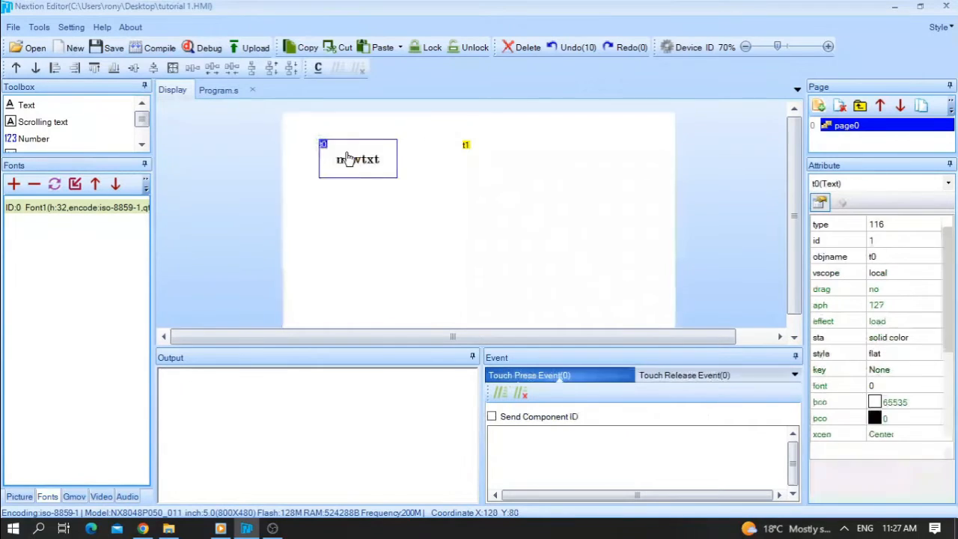
left_click(459, 147)
left_click(472, 151)
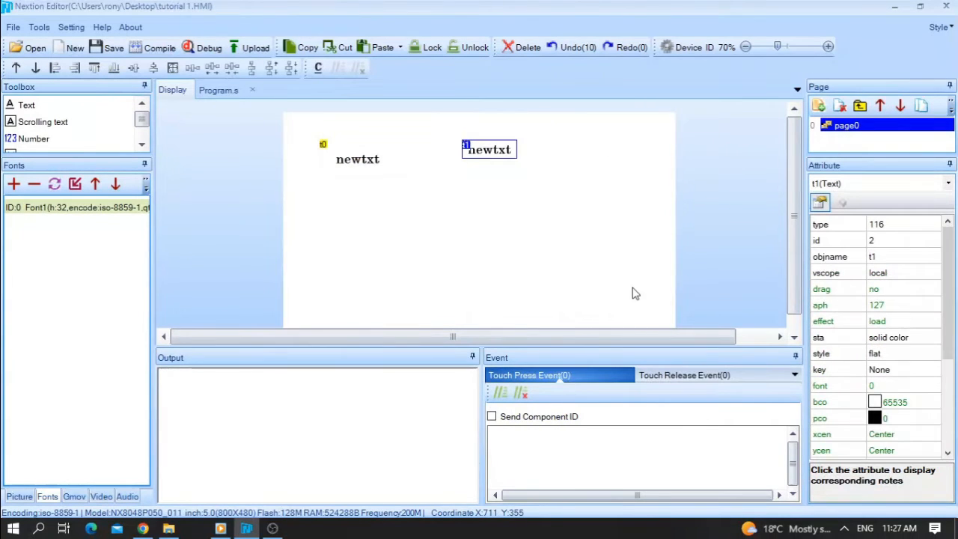
left_click_drag(492, 155, 493, 163)
left_click(485, 235)
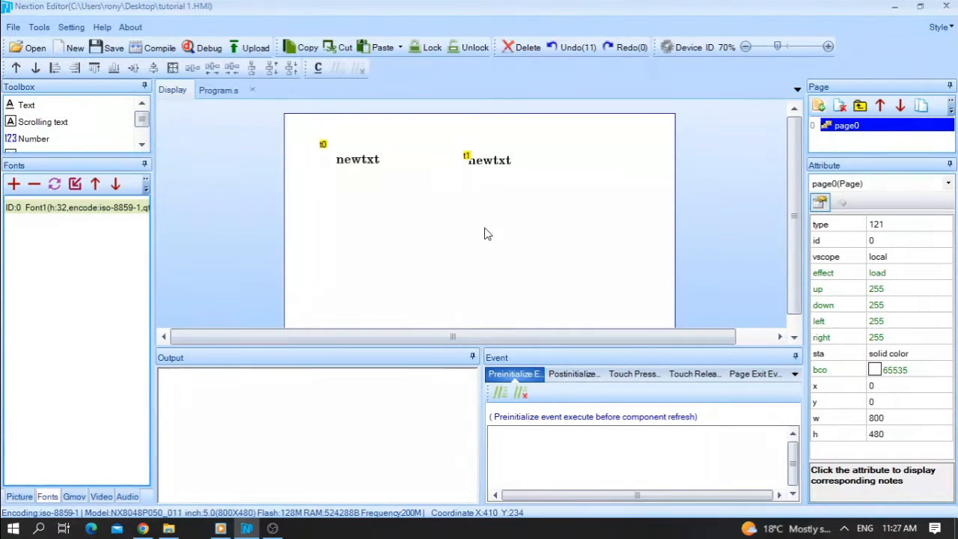
- Open the Font Generator again and set the new font's typeface to bold Corbel
left_click(39, 27)
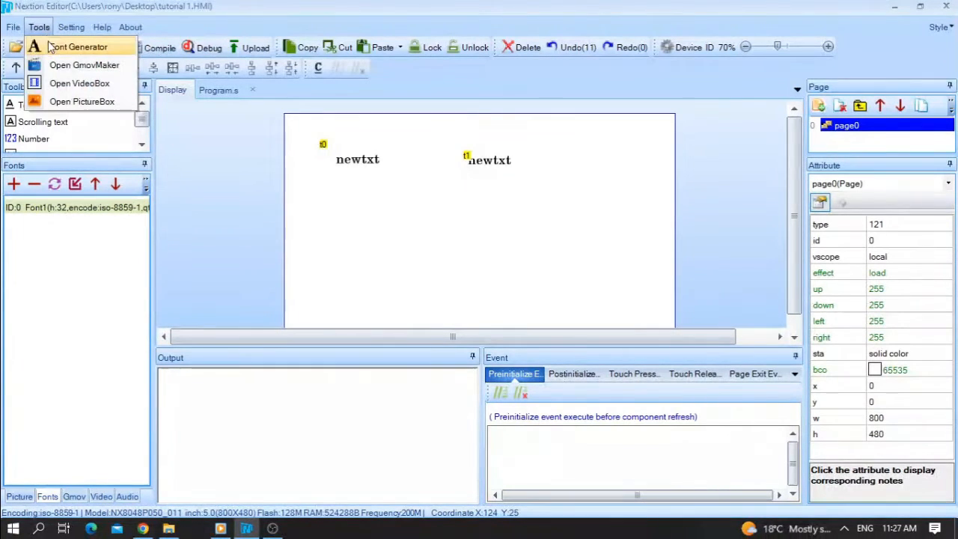
left_click(49, 45)
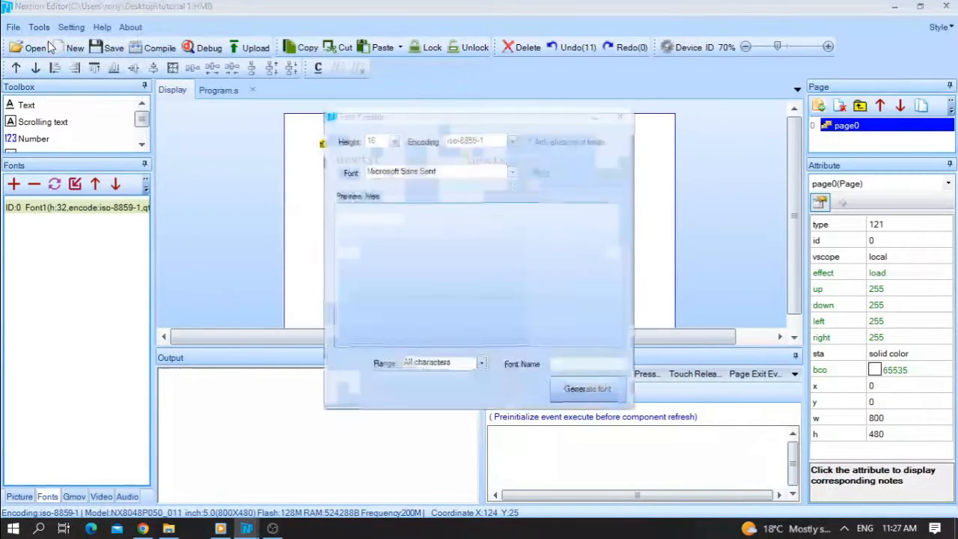
left_click(512, 171)
scroll(443, 301, "down", 10)
scroll(446, 302, "down", 15)
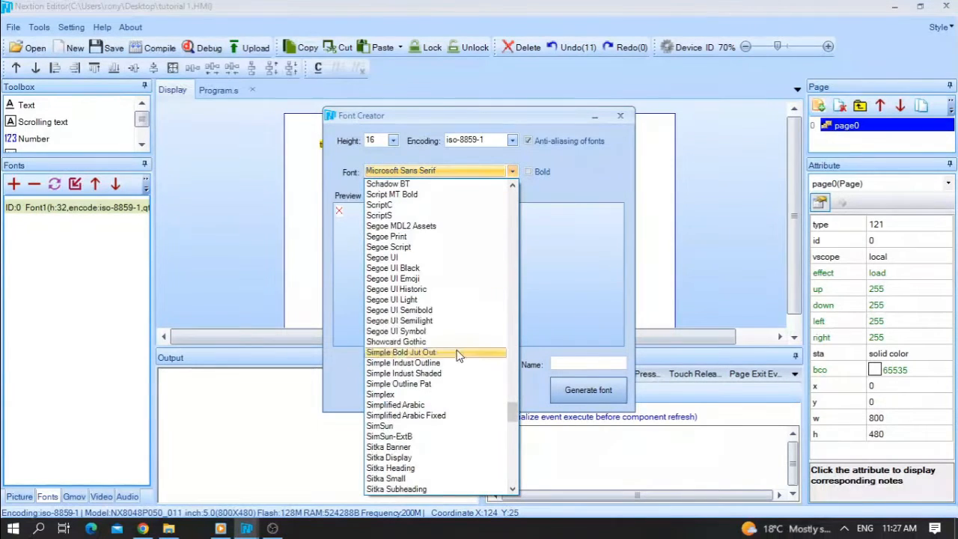
key("g")
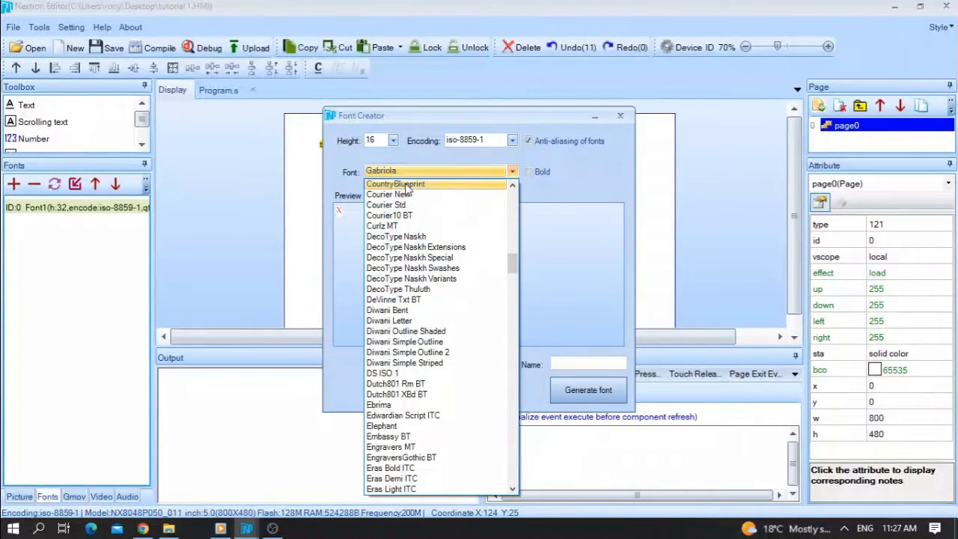
left_click(412, 196)
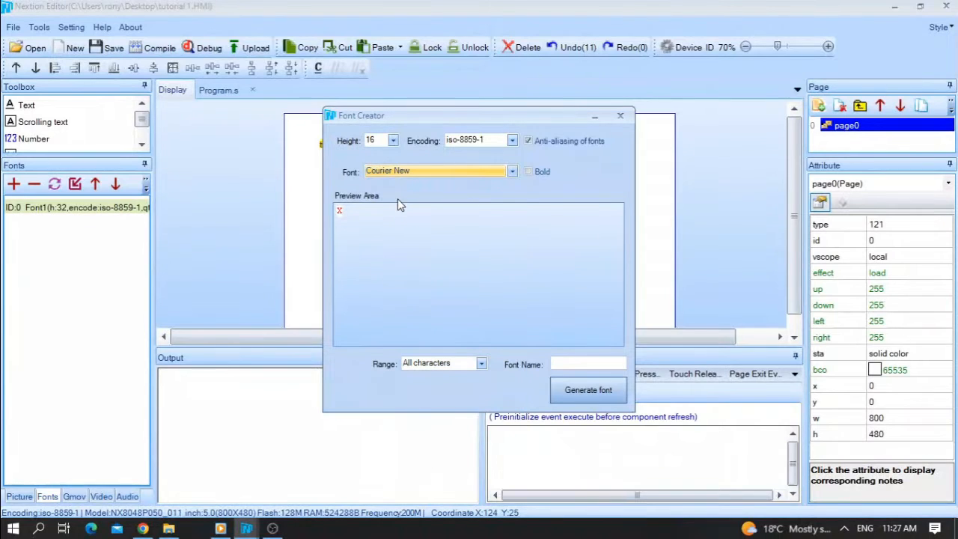
scroll(451, 166, "up", 1)
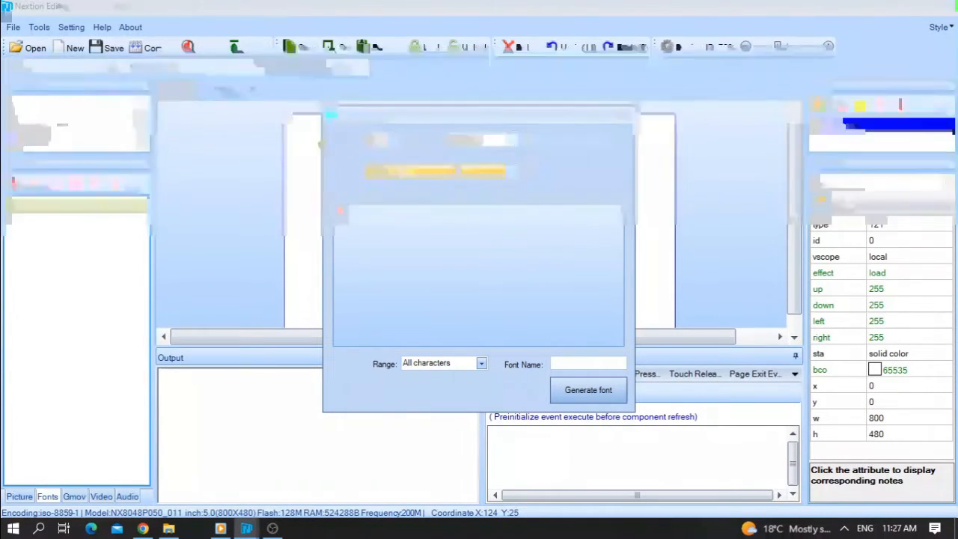
left_click(528, 171)
- Set the new font's height to 16 and name it corbel
left_click(387, 141)
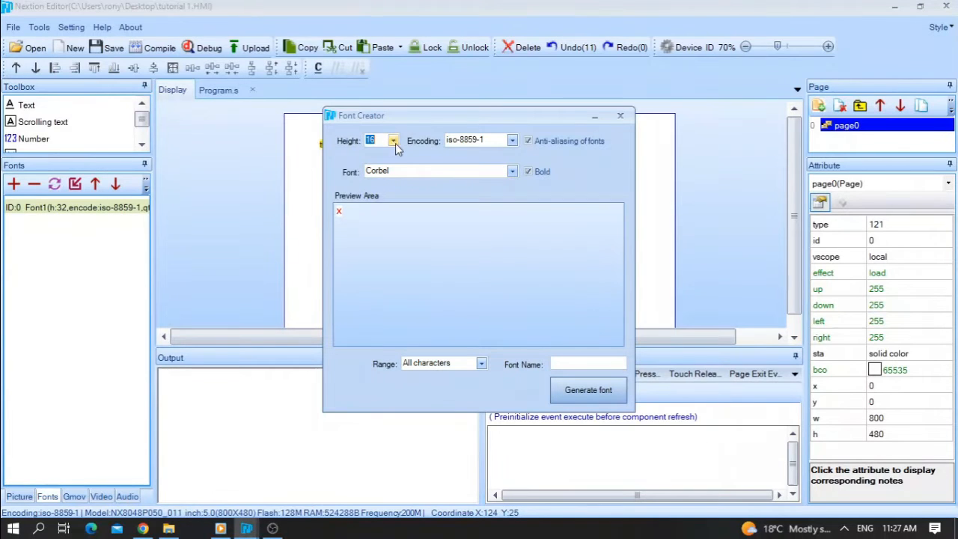
left_click(394, 141)
left_click(384, 153)
left_click(559, 363)
type("c")
type("cor")
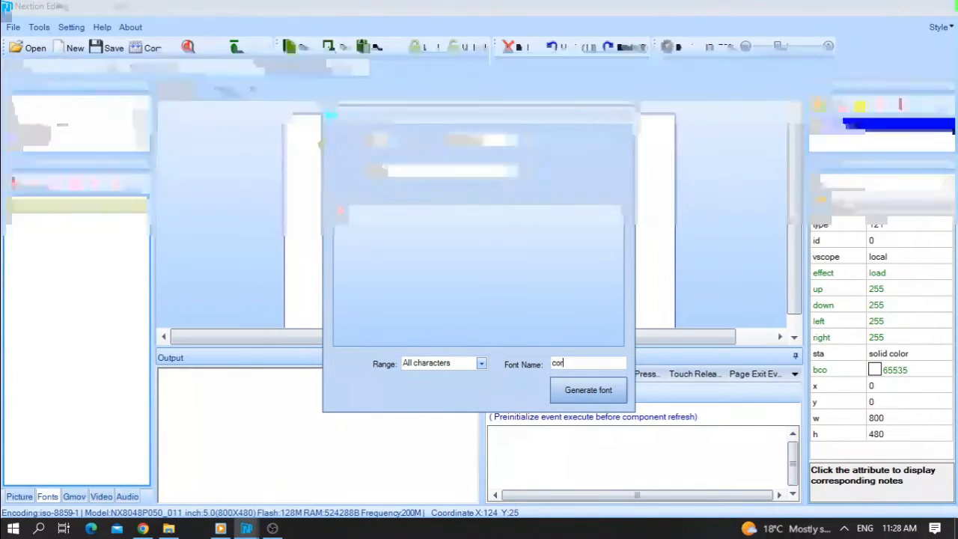
- Generate the font, save its file as Corbel on the Desktop, and add it to the project
left_click(588, 390)
left_click(382, 261)
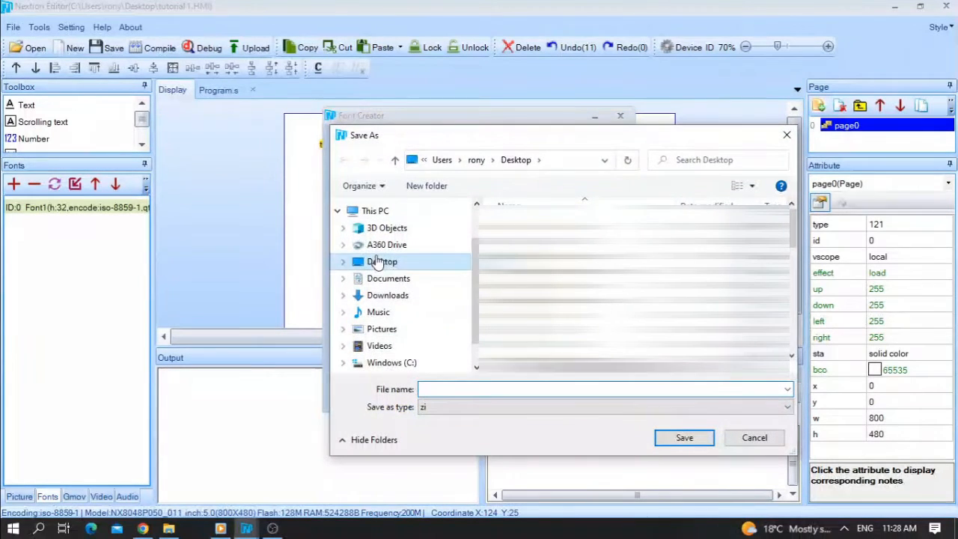
left_click(446, 390)
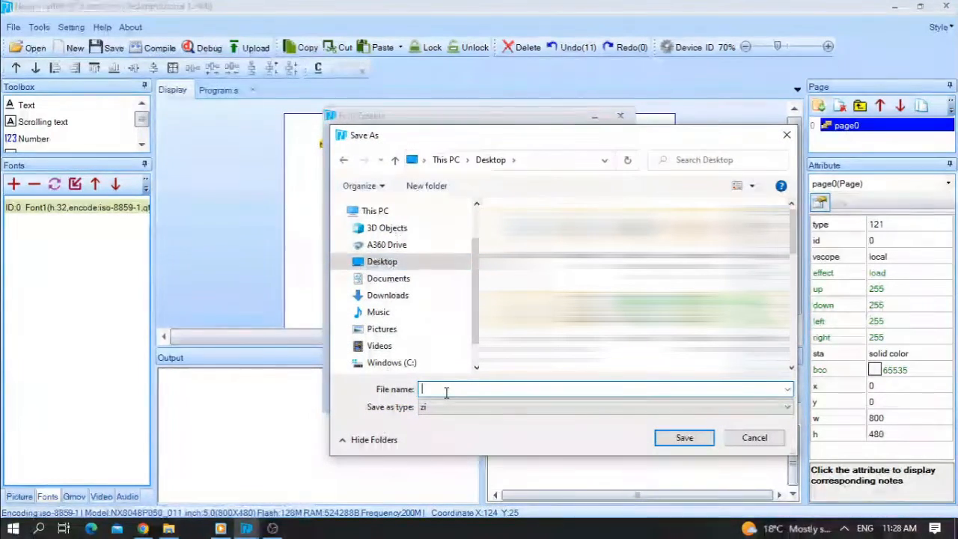
type("Corbel")
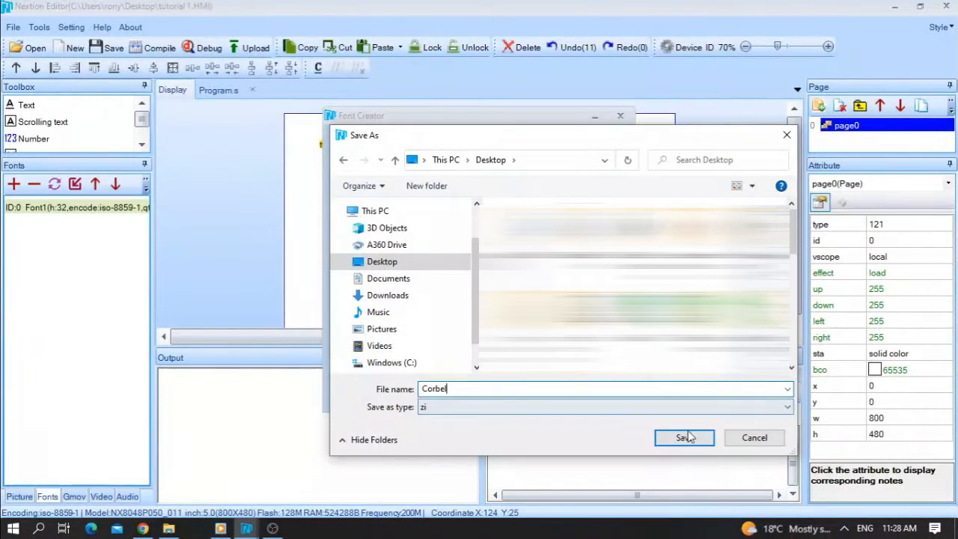
left_click(666, 441)
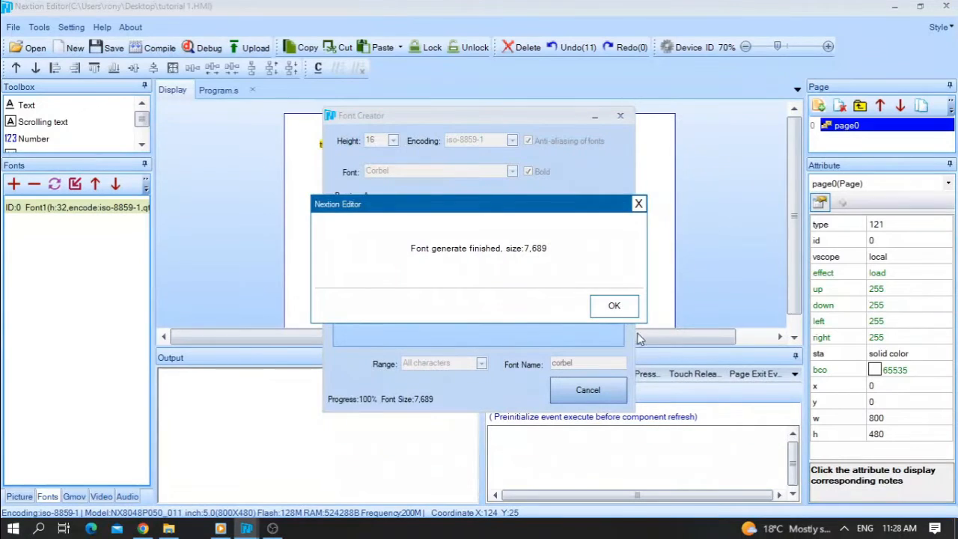
left_click(614, 306)
left_click(561, 305)
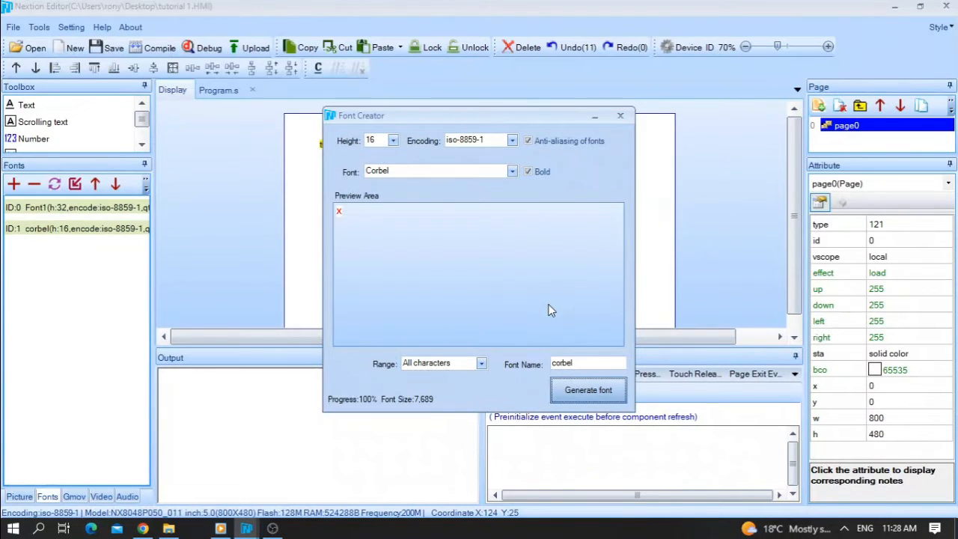
left_click(620, 116)
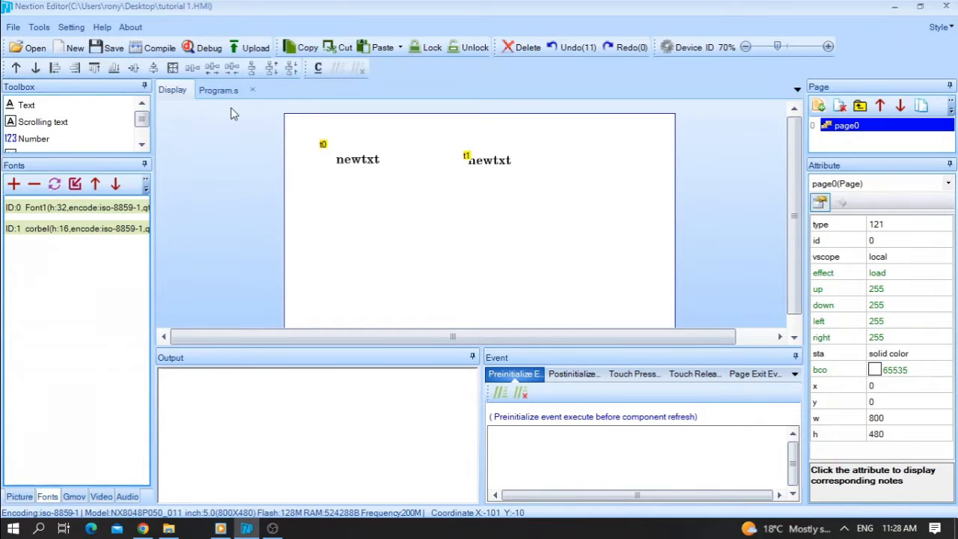
- Assign the corbel font to Text component t0 by setting its font attribute to 1
left_click(39, 210)
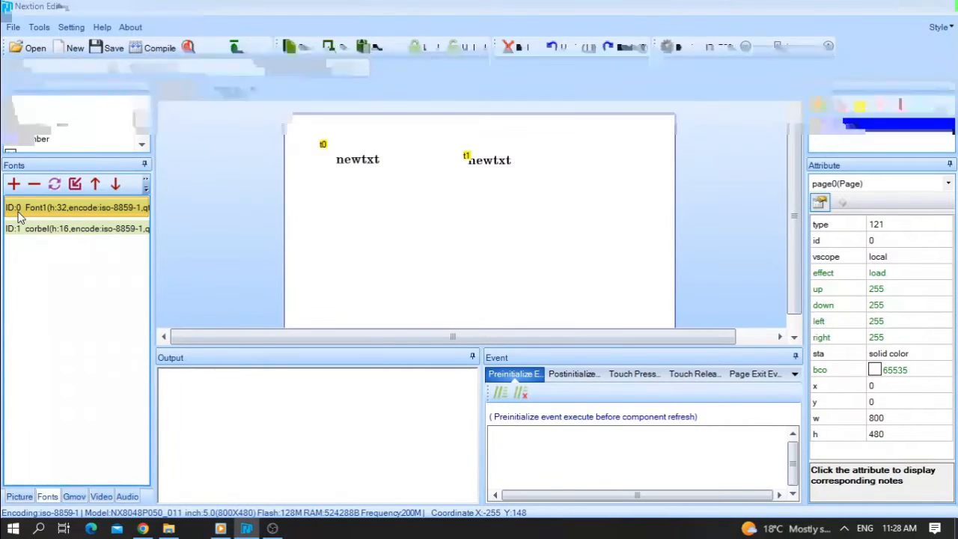
left_click(23, 232)
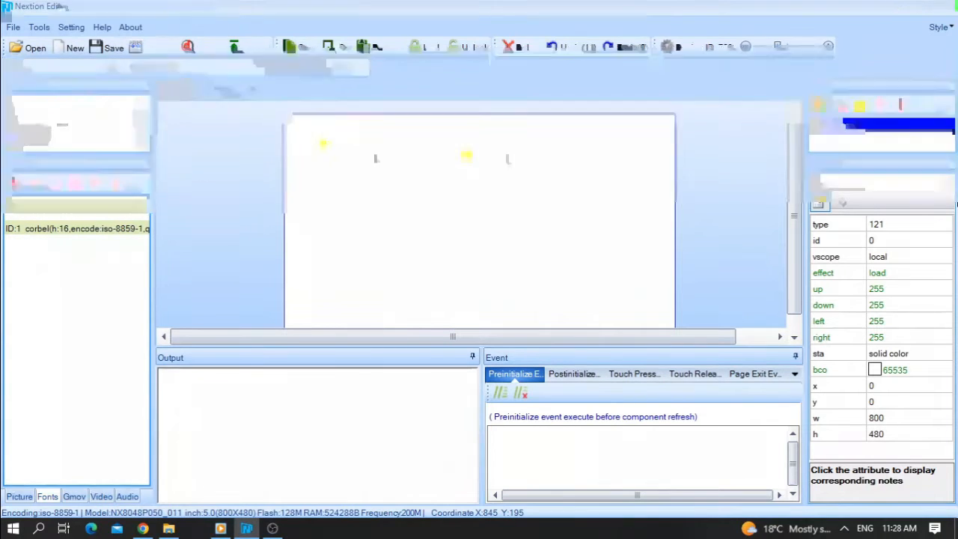
left_click(348, 160)
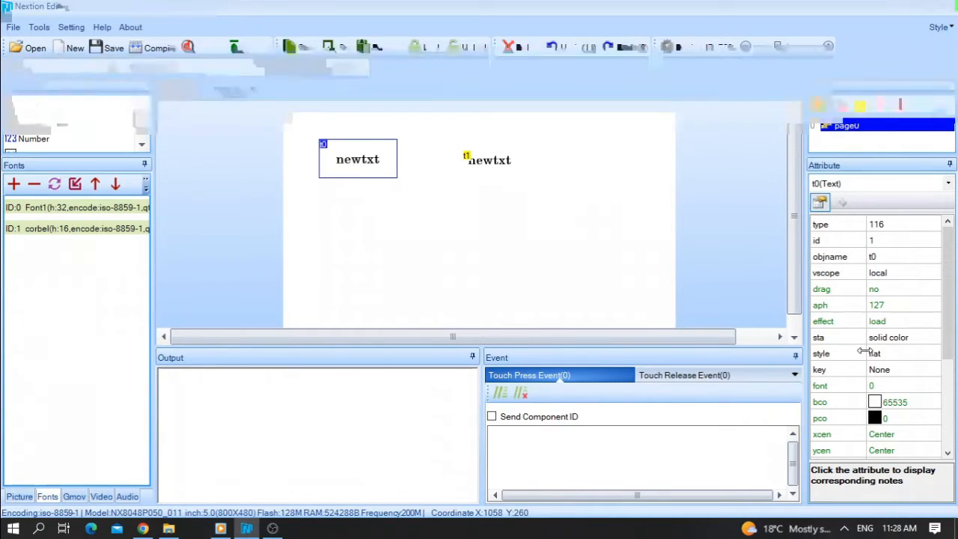
left_click(882, 386)
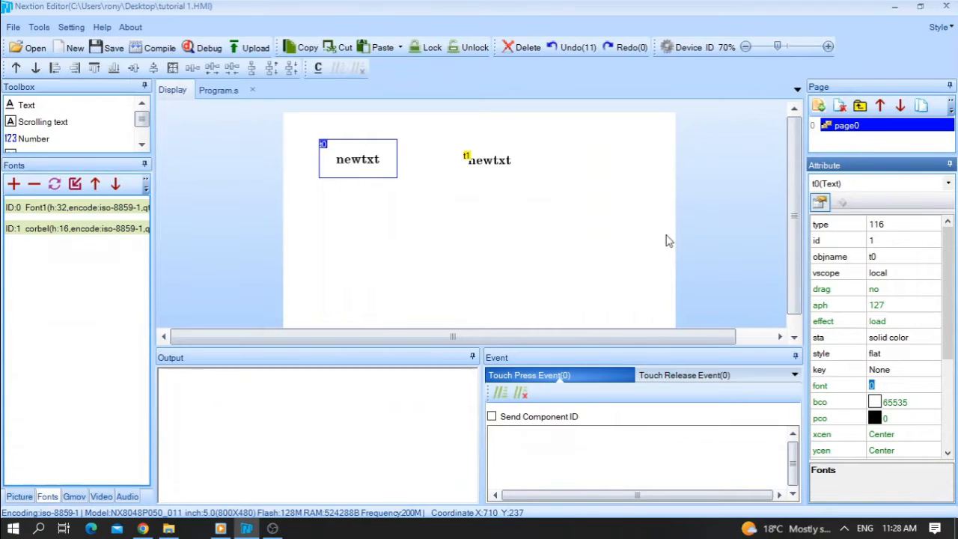
type("1")
left_click(804, 401)
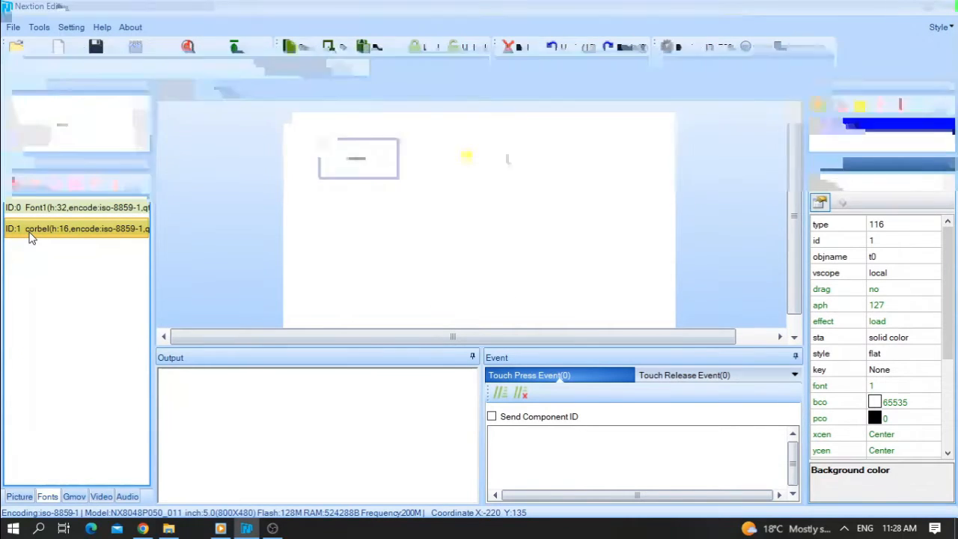
- Set the font attribute of t0 to 0 so it uses Font1
left_click(915, 384)
type("0")
key("Return")
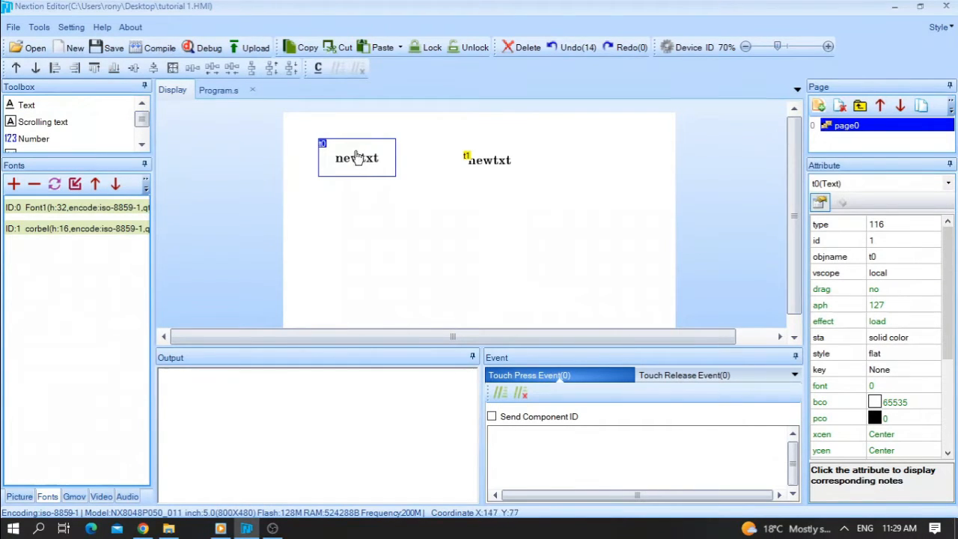
- Add two Number components, placing one below t1 and the other farther down toward the page's right side
left_click(502, 161)
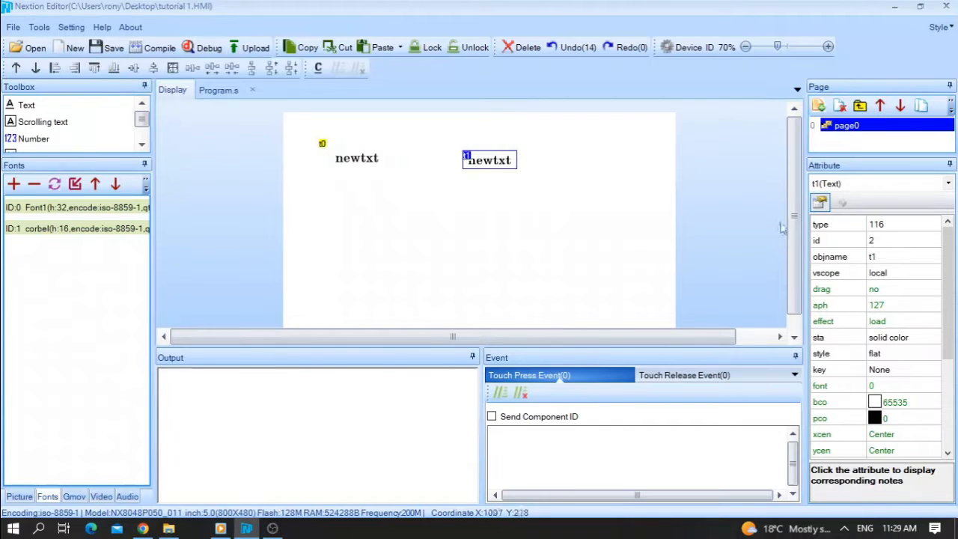
left_click(34, 139)
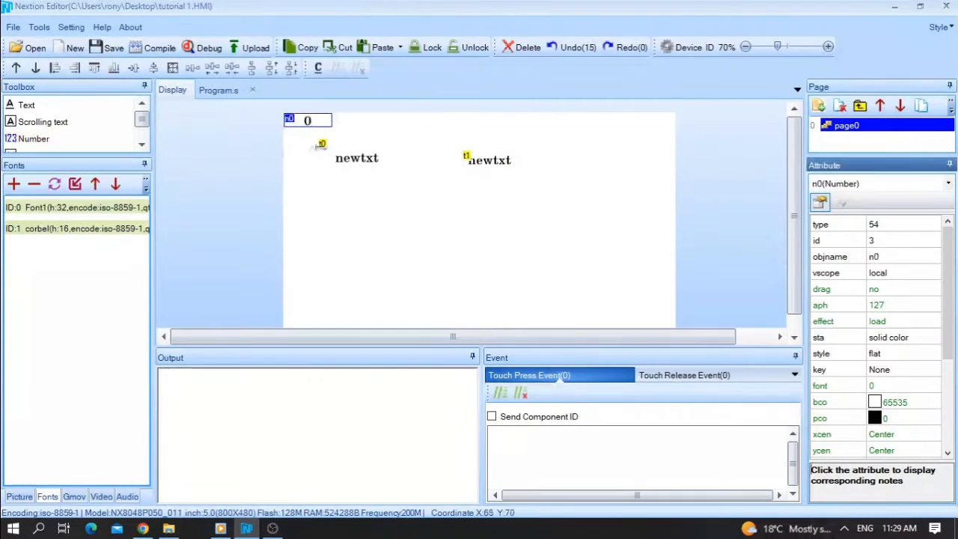
left_click_drag(308, 122, 505, 218)
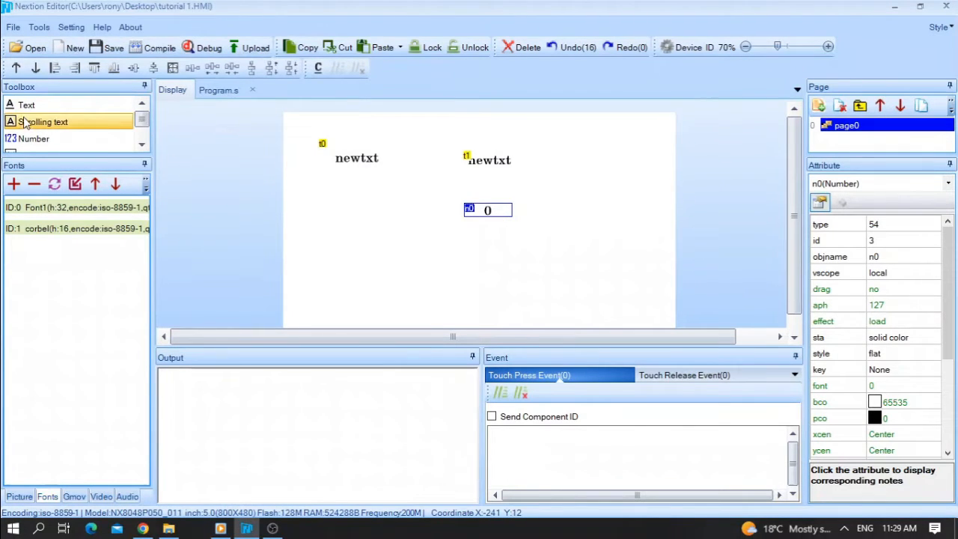
left_click(34, 139)
left_click_drag(318, 119, 617, 260)
- Delete both Number components from the page
key("Delete")
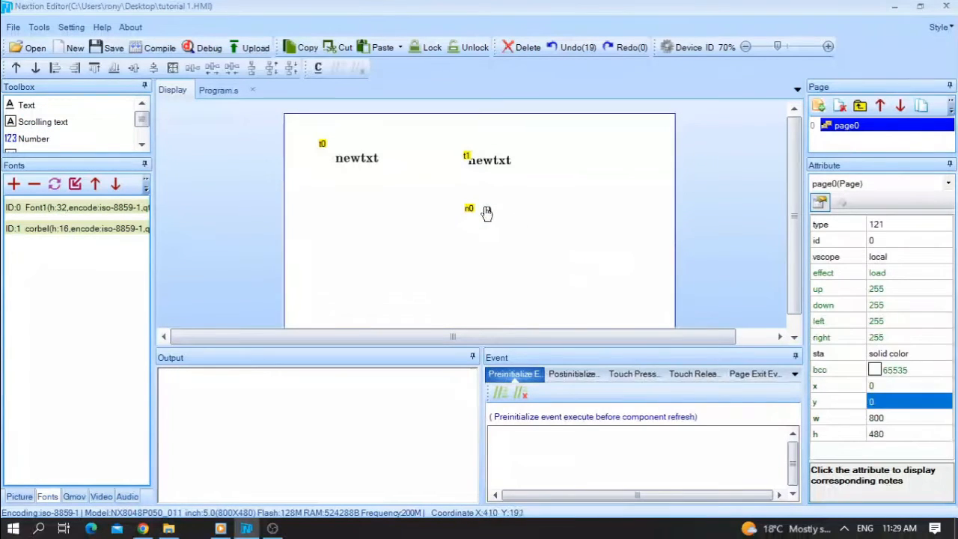
left_click(486, 210)
key("Delete")
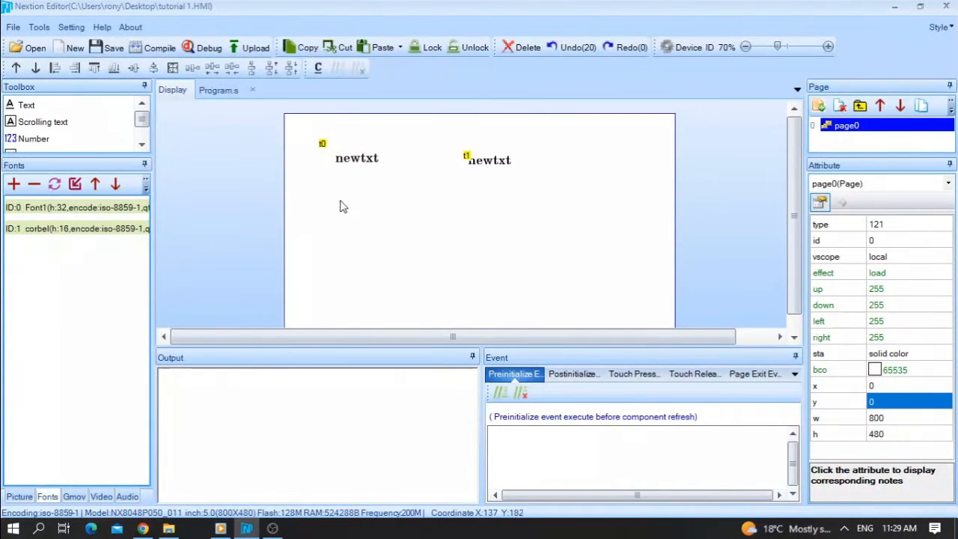
- Inspect the attributes of Text components t0 and t1
left_click(373, 163)
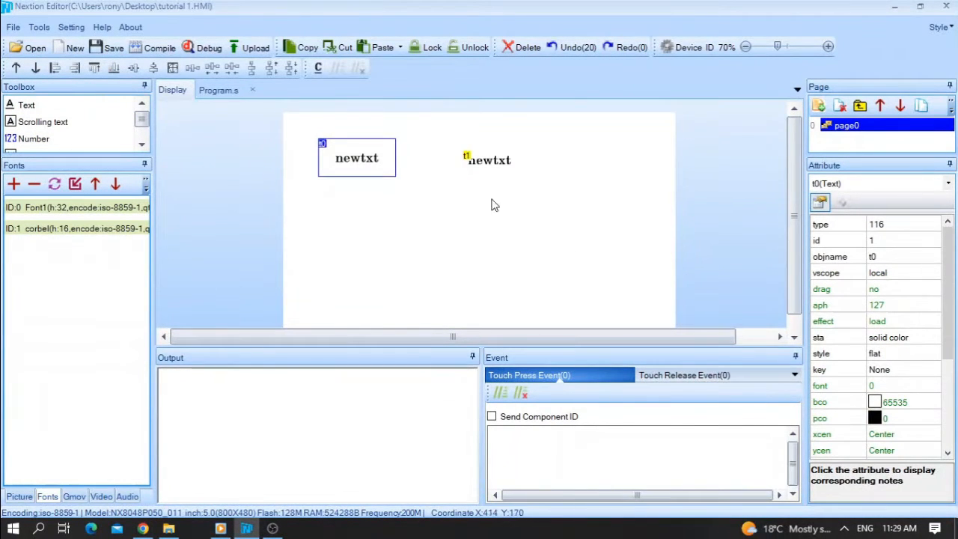
left_click(364, 184)
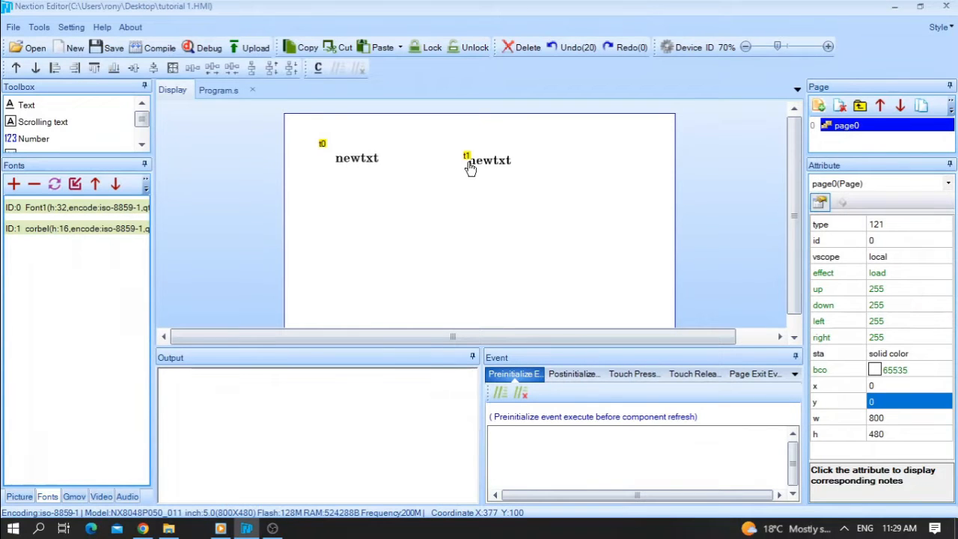
left_click(492, 156)
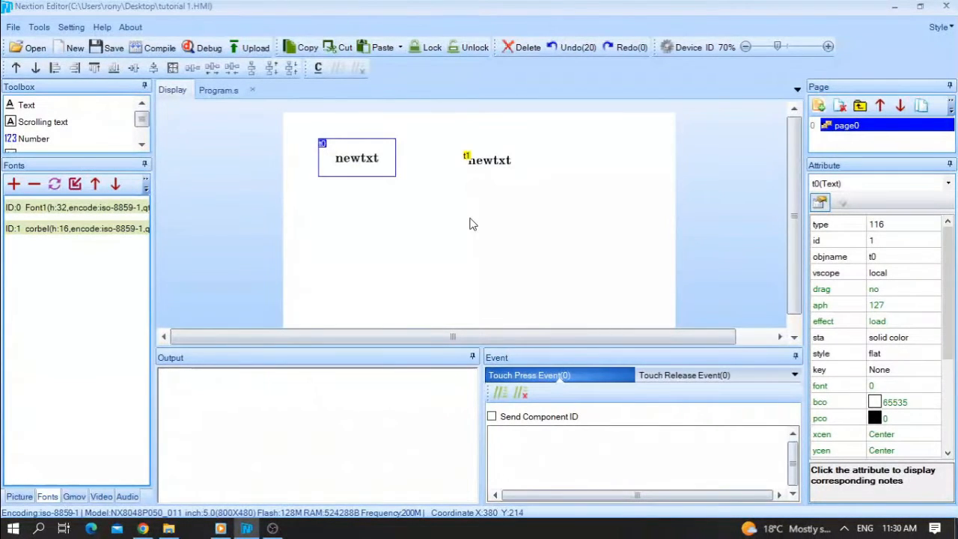
left_click(427, 202)
- Examine t0's vscope options and drag attribute, leaving vscope set to local
left_click(367, 175)
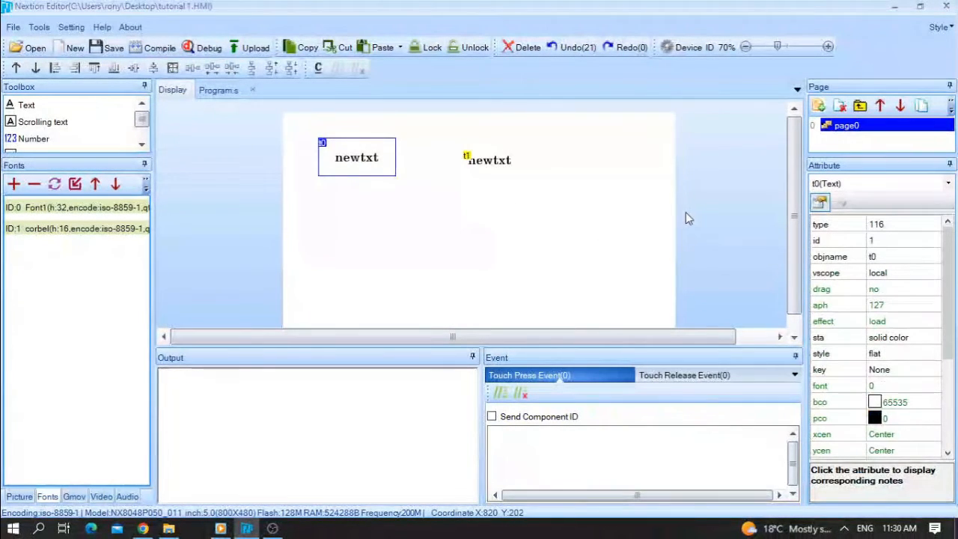
left_click(887, 274)
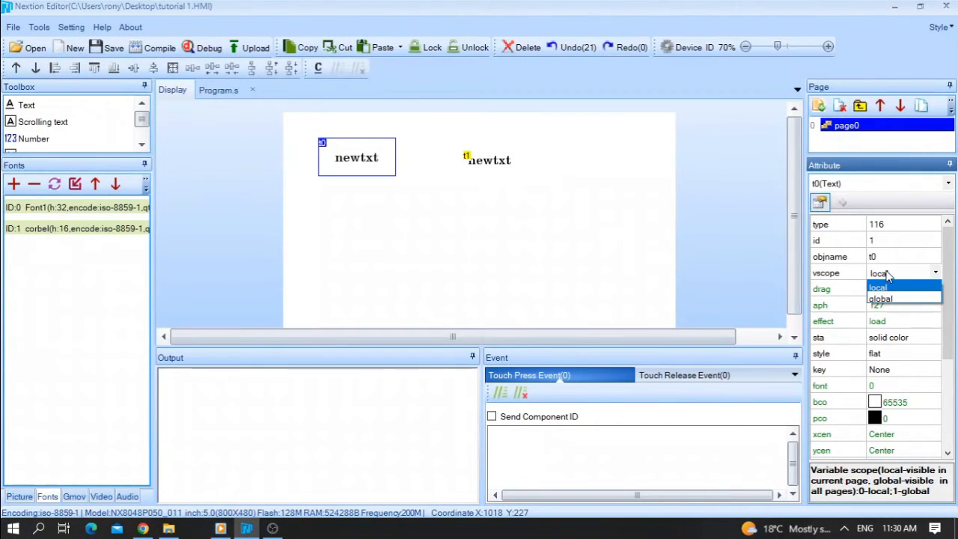
left_click(885, 275)
left_click(895, 290)
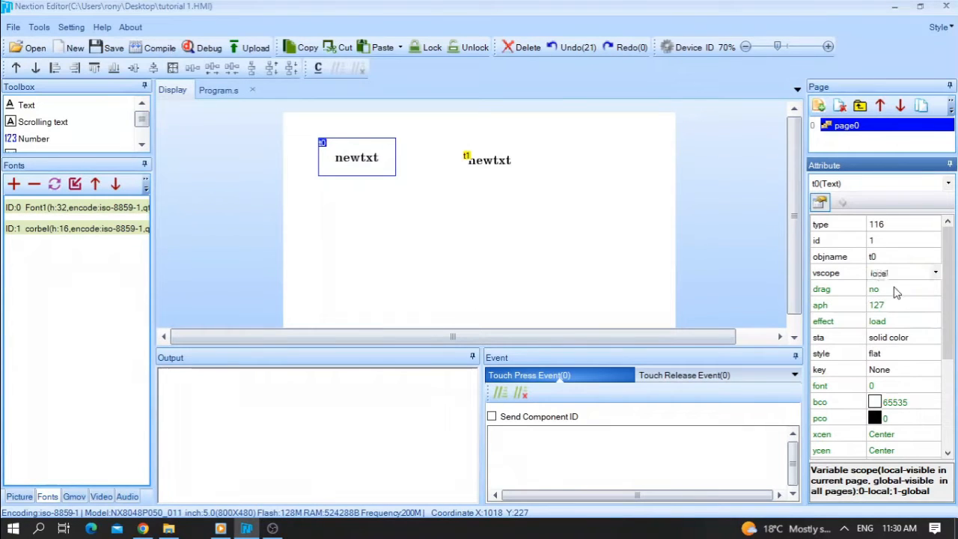
left_click(896, 304)
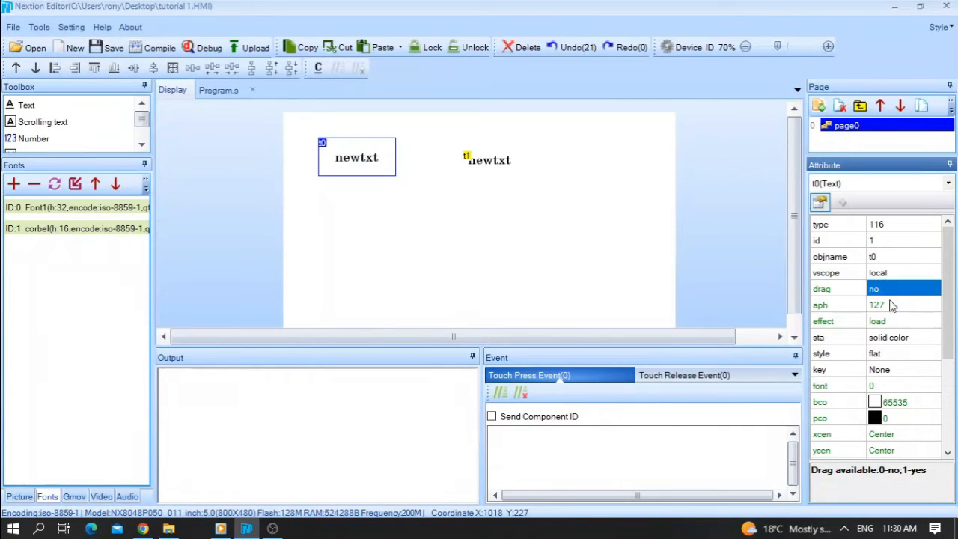
- Keep t0's drag attribute at no, compile the project and check the page's behaviour in the simulator
left_click(897, 291)
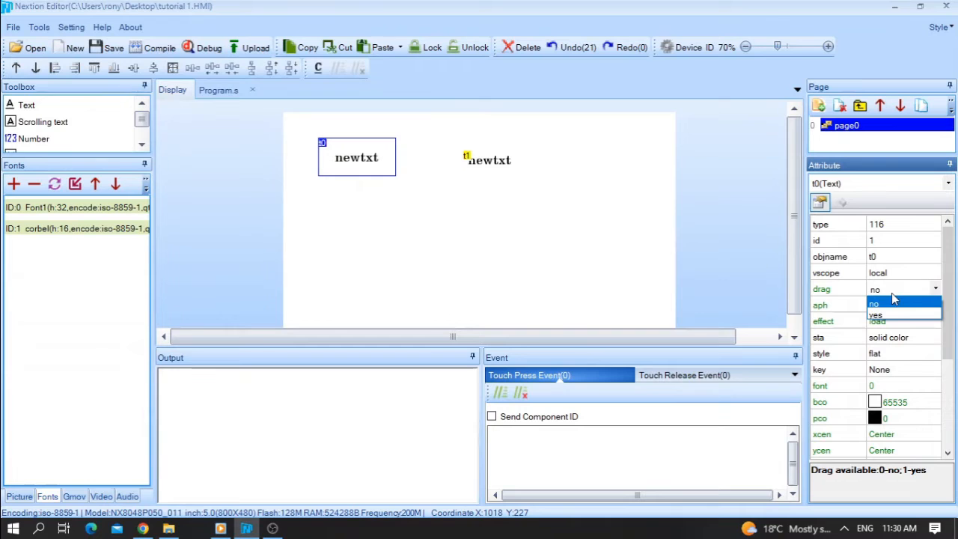
left_click(878, 303)
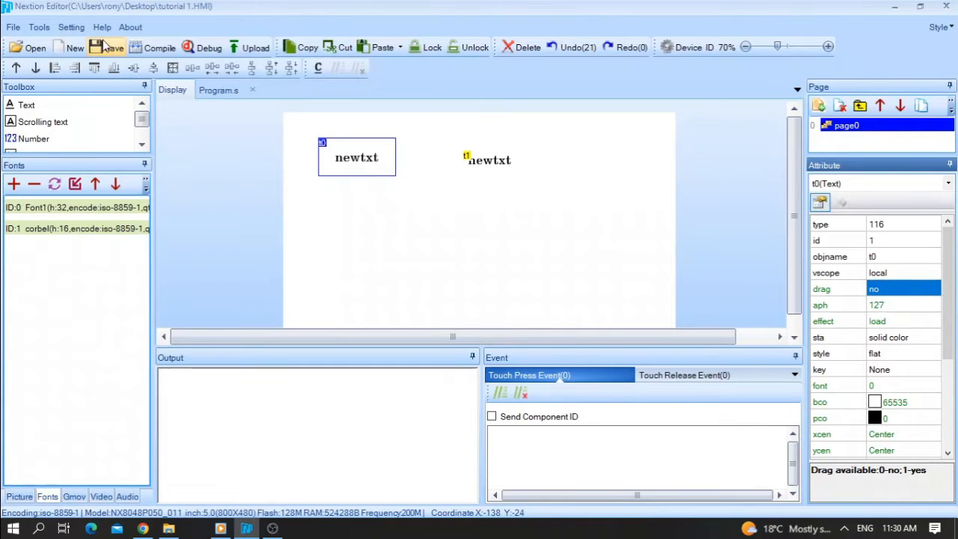
left_click(152, 47)
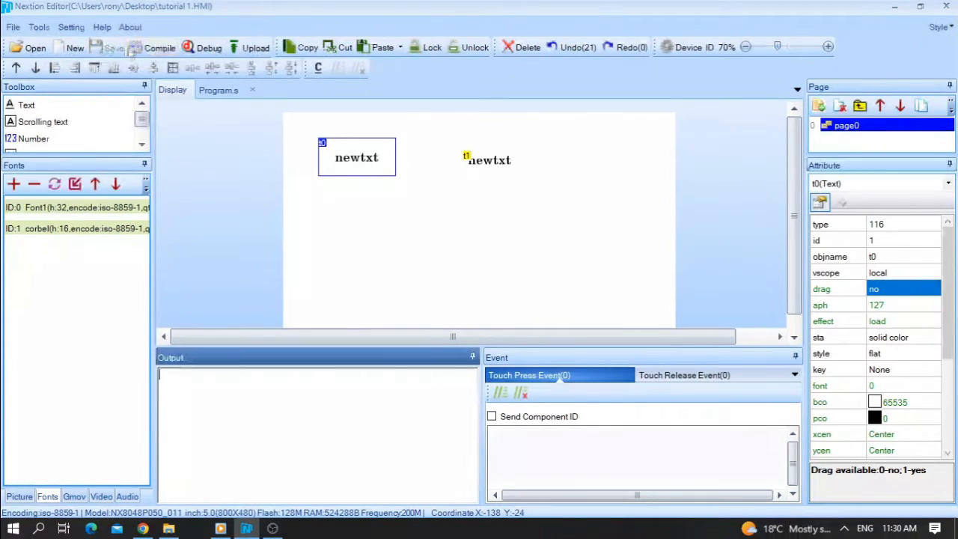
left_click(202, 48)
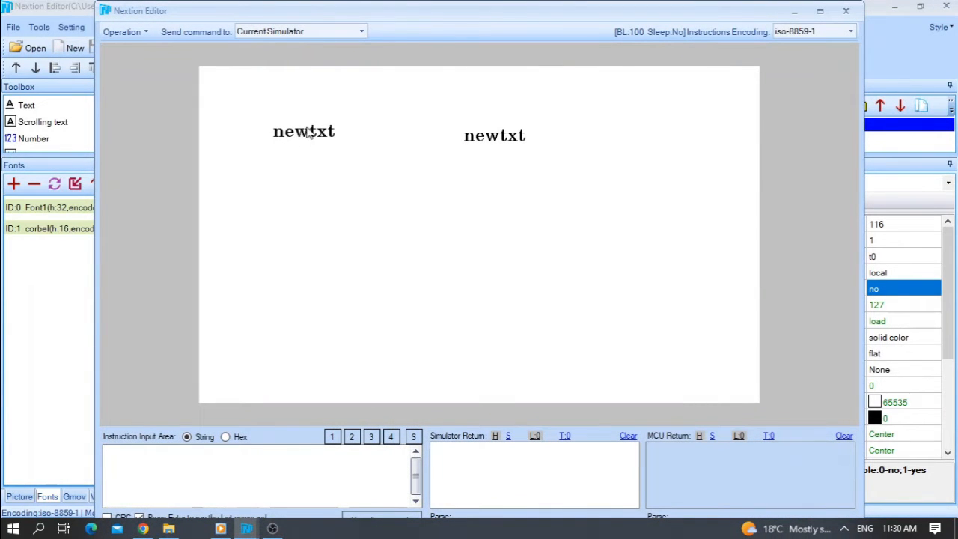
left_click(846, 11)
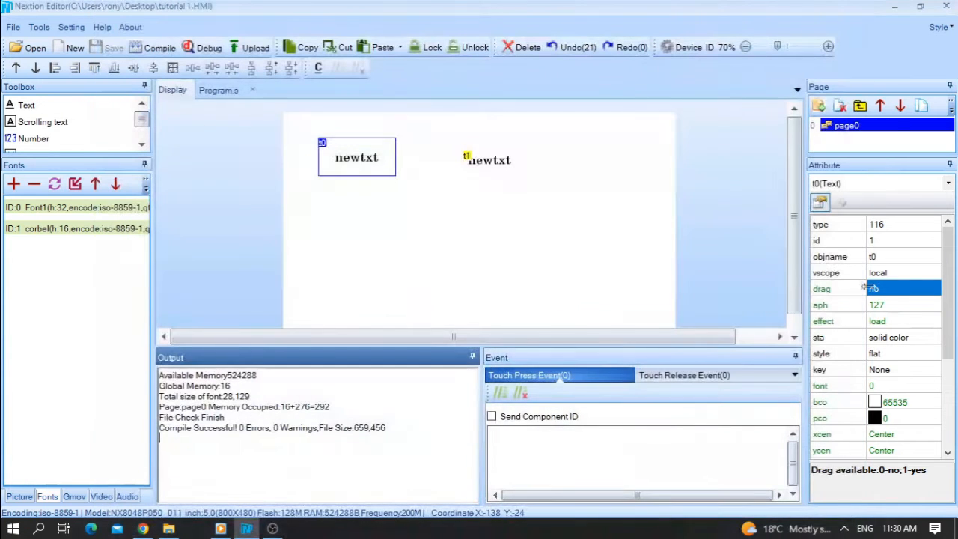
- Set t0's drag attribute to yes and test it in the simulator by moving t0 to the right of t1
left_click(870, 289)
left_click(890, 317)
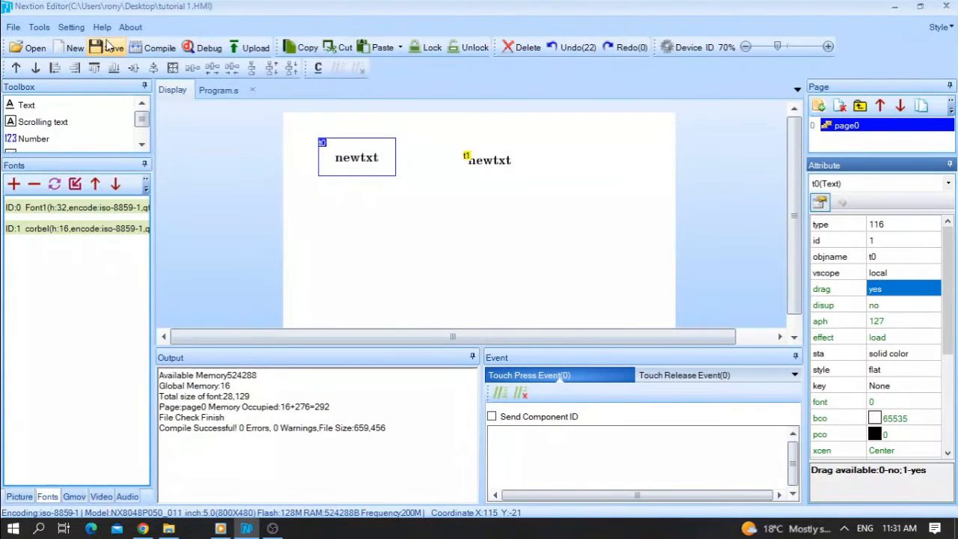
left_click(203, 46)
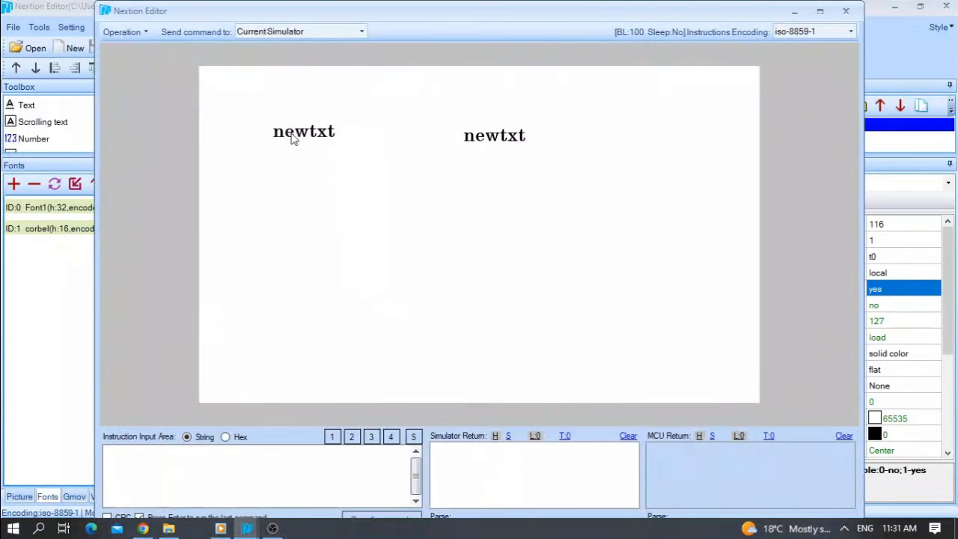
left_click_drag(293, 140, 662, 160)
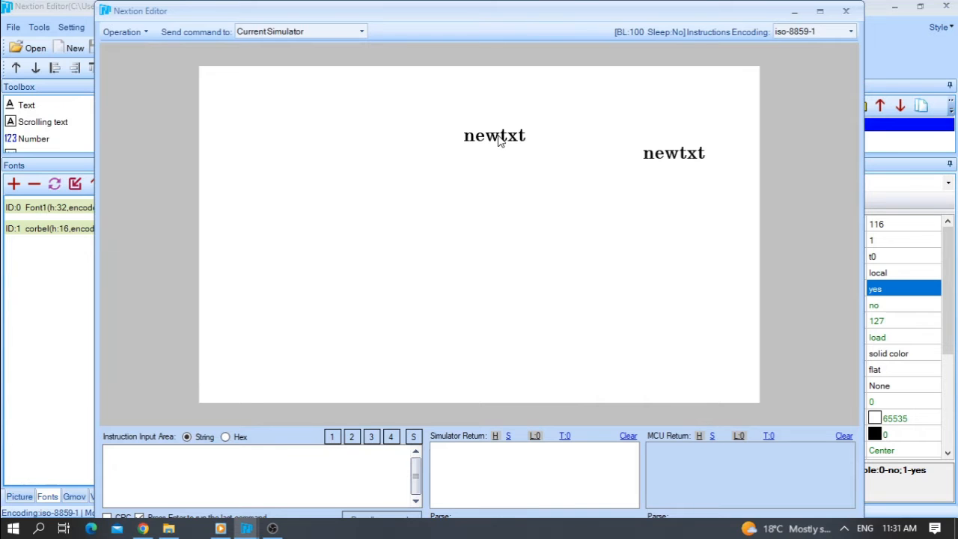
left_click(846, 10)
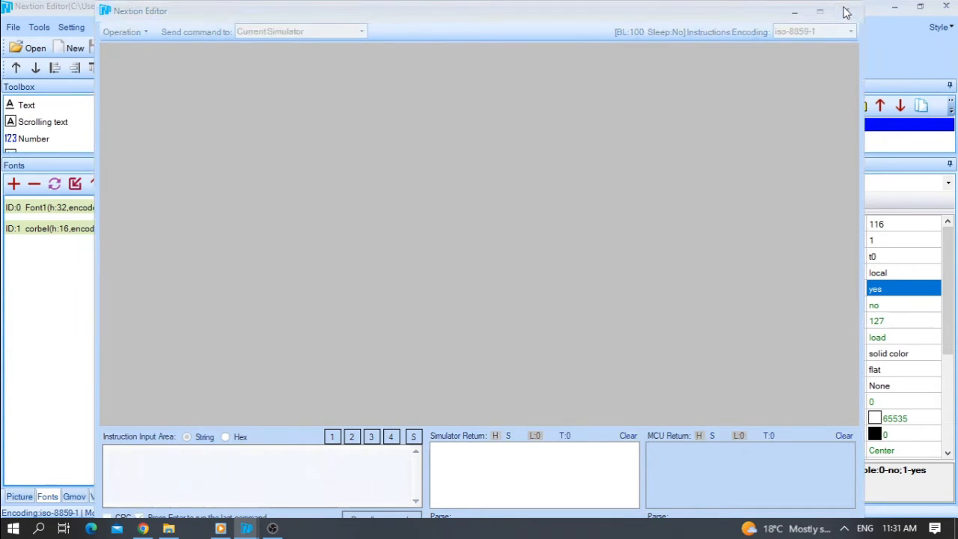
- Compare t1's drag attribute with t0's, and set t0's drag back to no
left_click(493, 162)
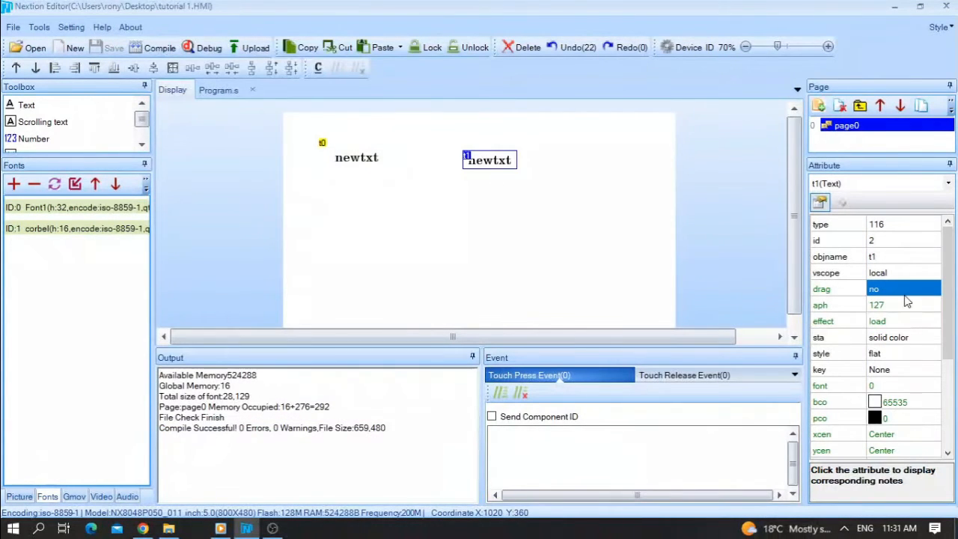
left_click(366, 161)
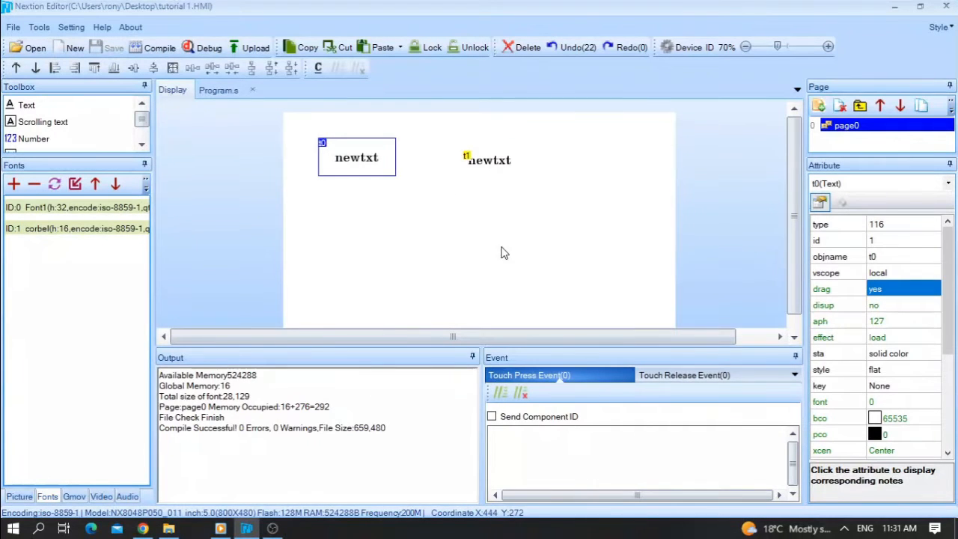
left_click(896, 293)
left_click(886, 303)
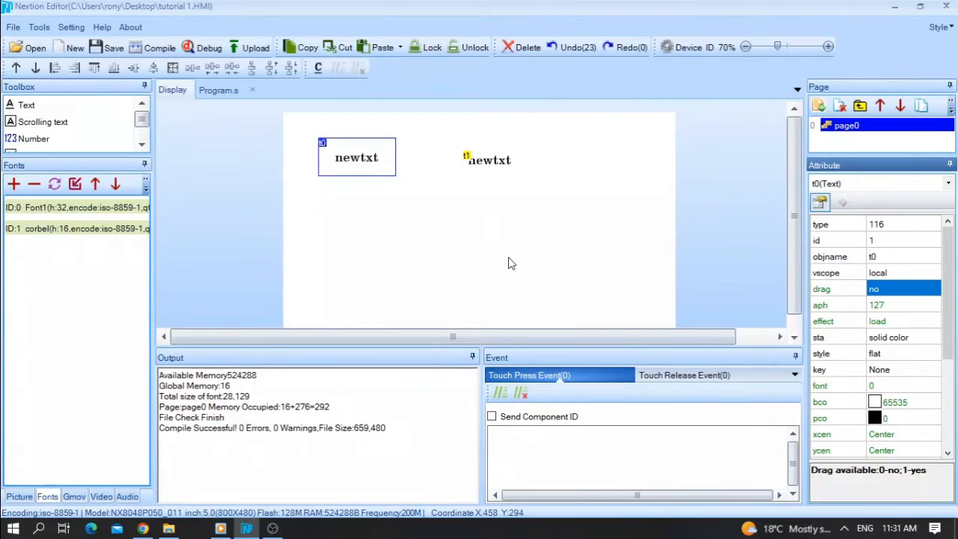
- Set t0's effect to "bottom fly into" and preview the animation in the simulator
left_click(891, 322)
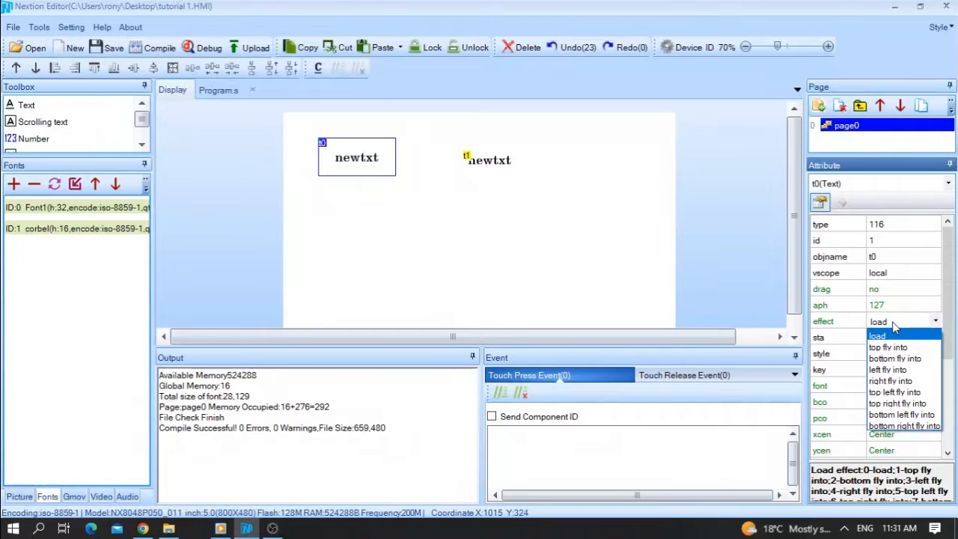
left_click(925, 359)
left_click(93, 49)
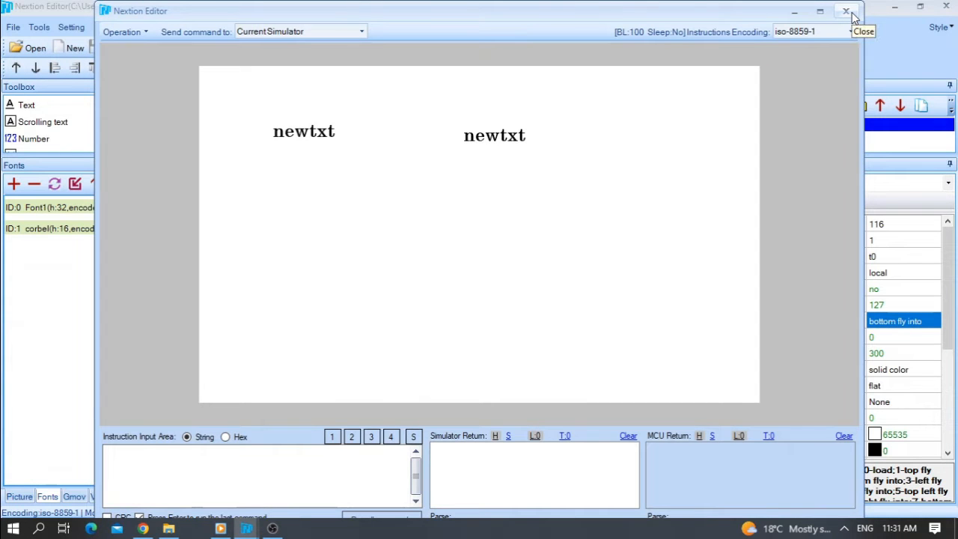
left_click(849, 11)
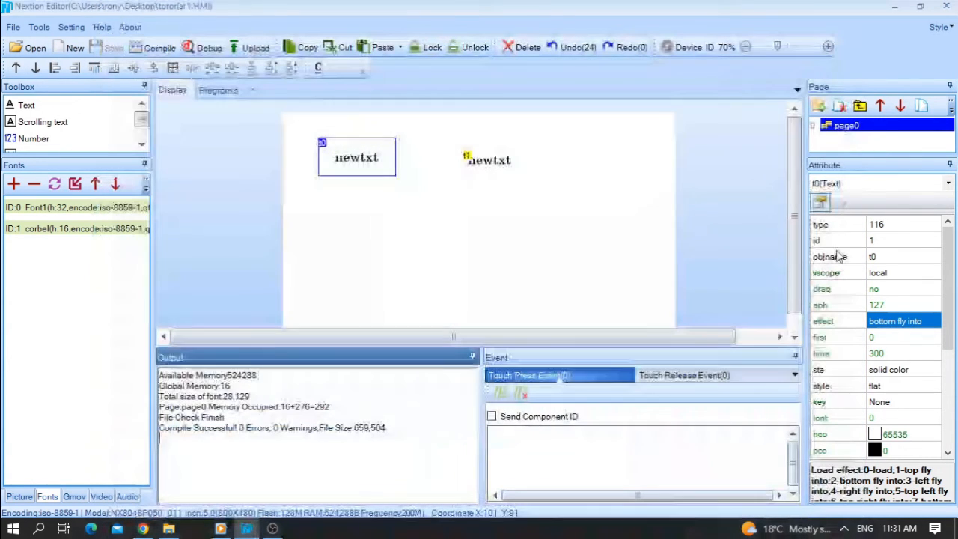
- Set t0's effect to "right fly into" and preview the animation in the simulator
left_click(883, 322)
left_click(904, 381)
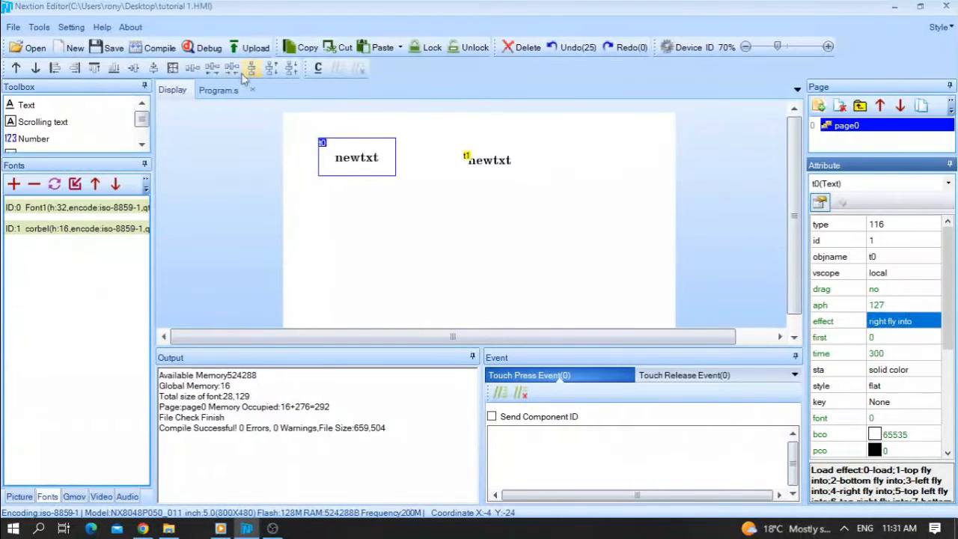
left_click(202, 48)
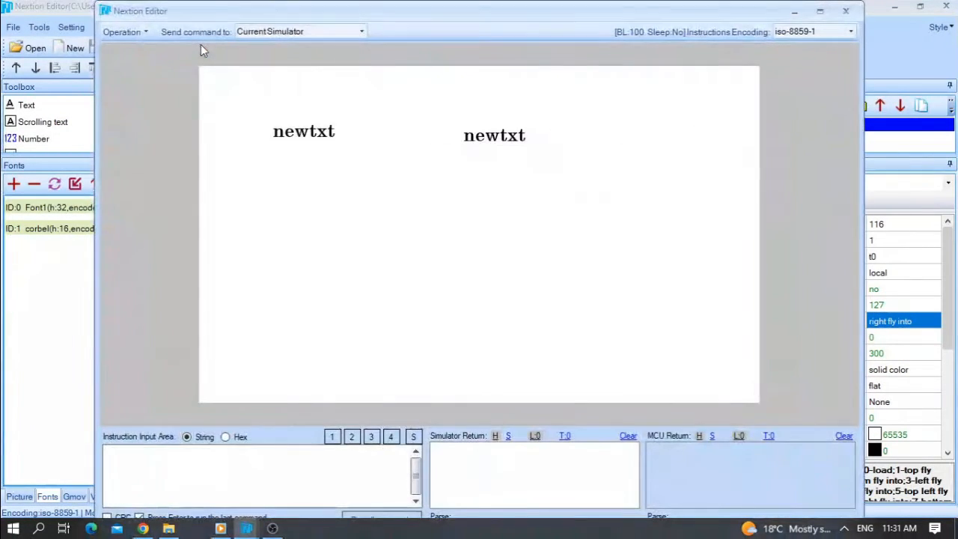
left_click(845, 11)
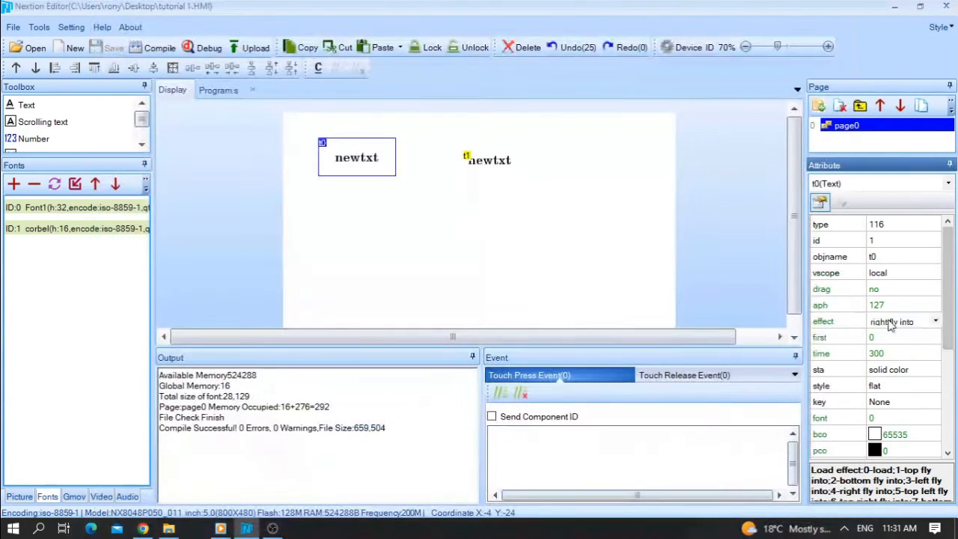
- Set t0's effect attribute back to load
left_click(891, 322)
left_click(901, 330)
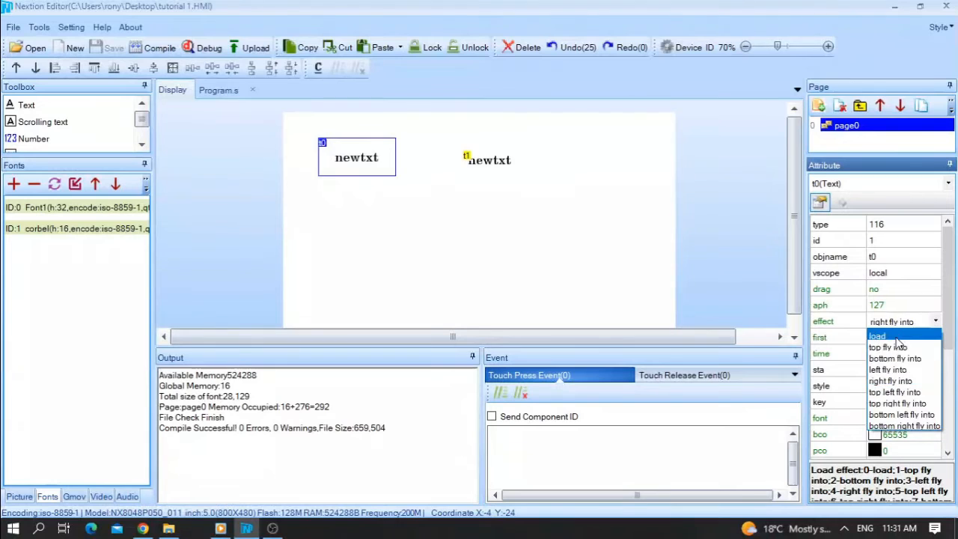
left_click(897, 339)
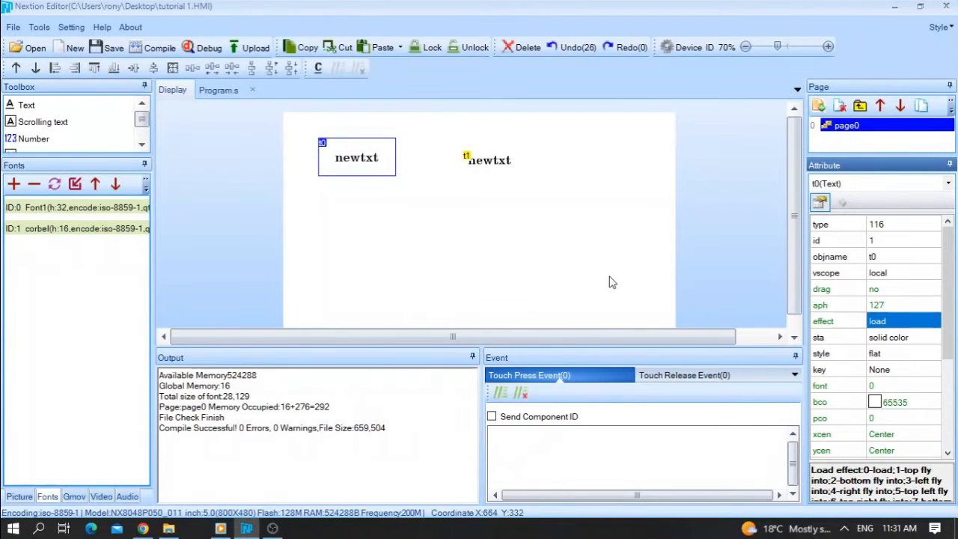
- Examine the available options of t0's sta and style attributes, leaving them at solid color and flat
left_click(902, 340)
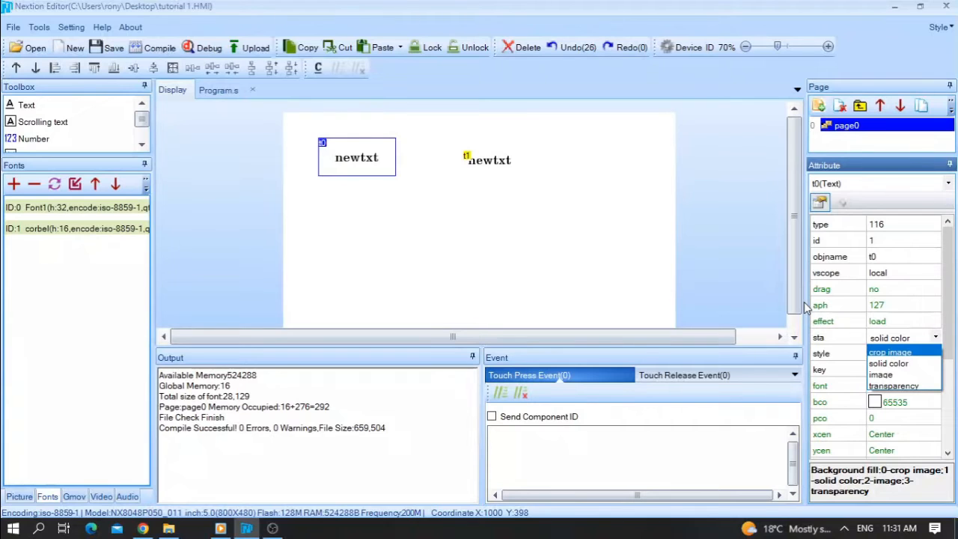
left_click(635, 226)
left_click(375, 164)
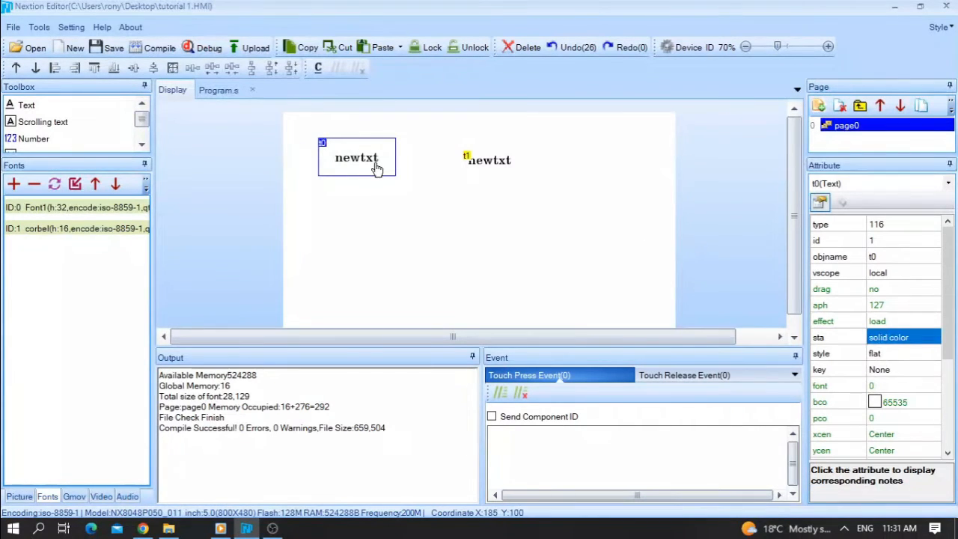
left_click(904, 354)
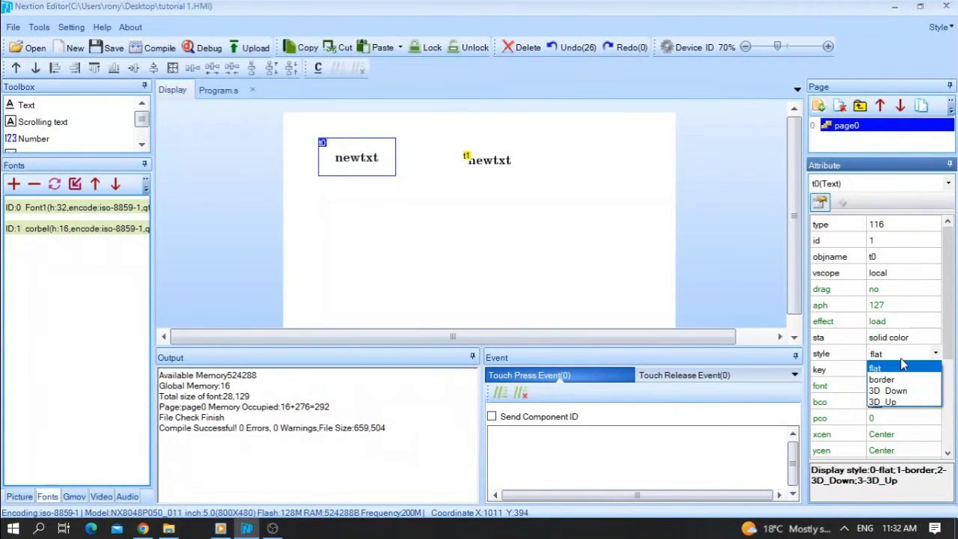
left_click(611, 240)
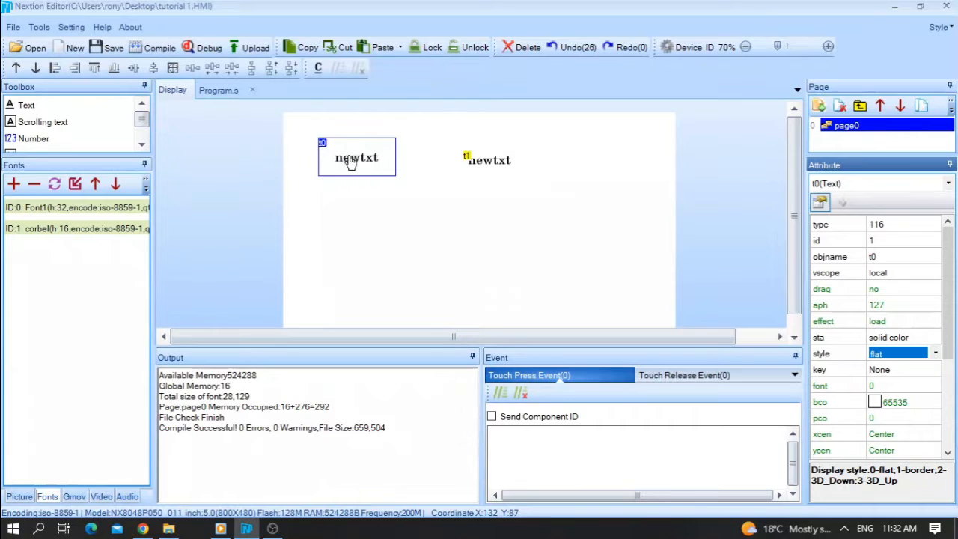
- Try to bind the full qwerty keyboard keybdA to t0 through its key attribute
left_click(905, 371)
left_click(905, 372)
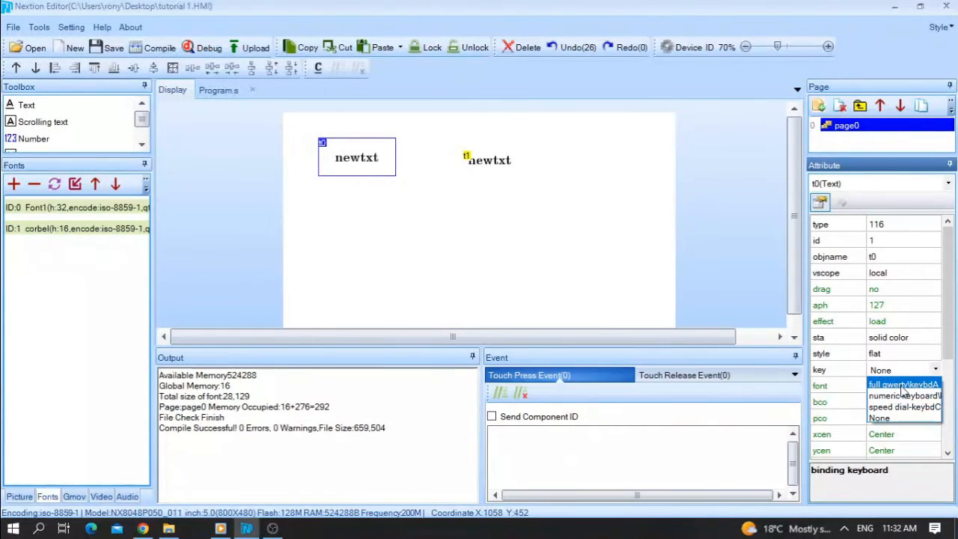
left_click(903, 385)
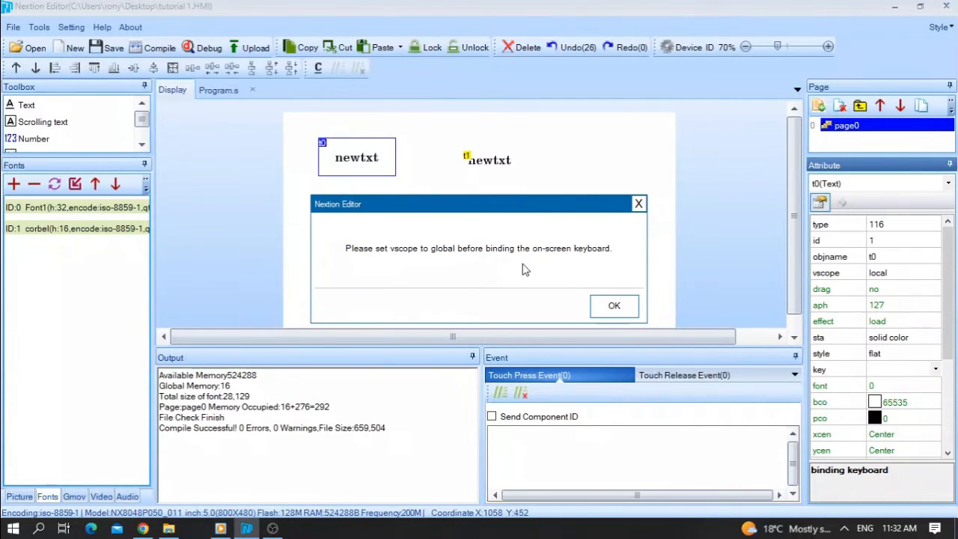
left_click(610, 303)
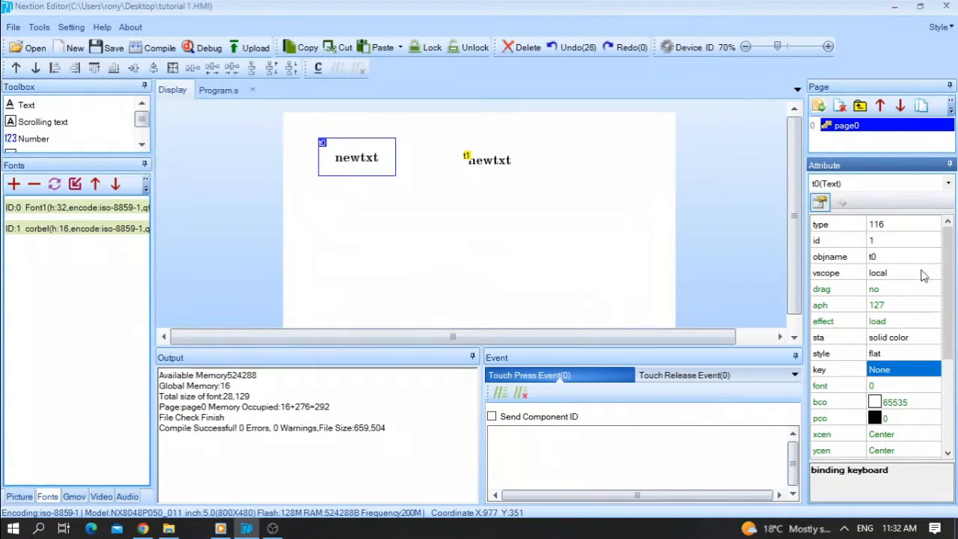
- Set t0's vscope attribute to global
left_click(881, 257)
left_click(891, 272)
left_click(891, 272)
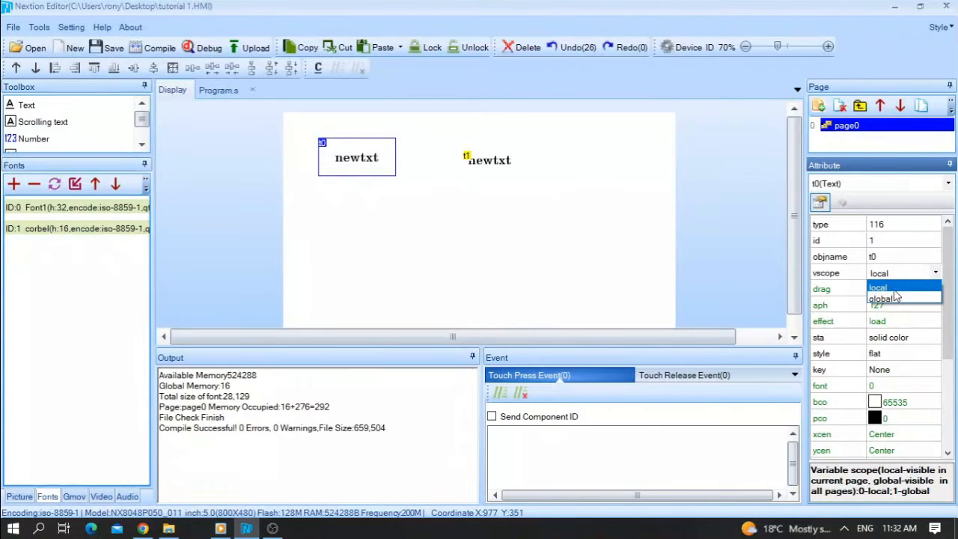
left_click(895, 296)
- Bind the full qwerty keyboard keybdA to t0 and accept the automatically imported font resources
left_click(890, 369)
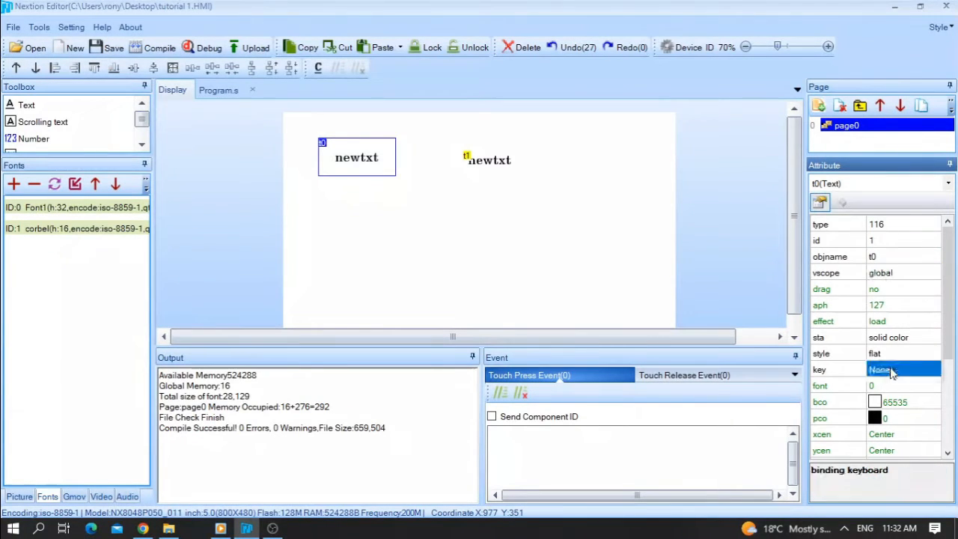
left_click(892, 371)
left_click(880, 418)
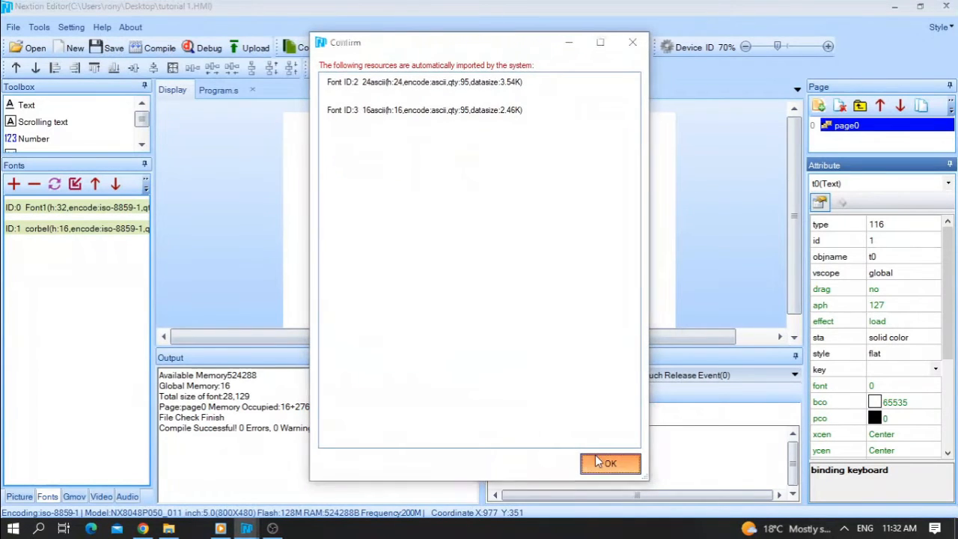
left_click(607, 462)
- Compile the project and open t0's on-screen keyboard in the simulator
left_click(153, 47)
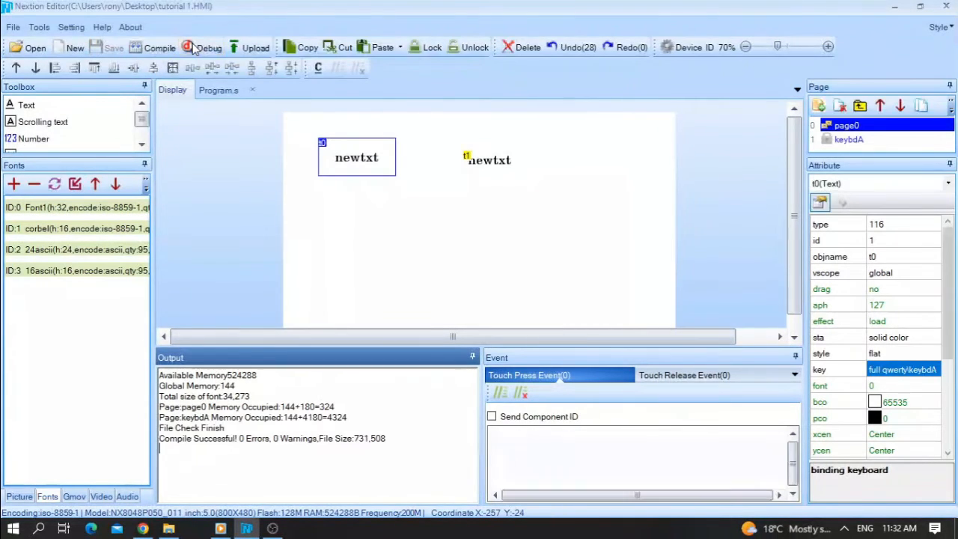
left_click(193, 48)
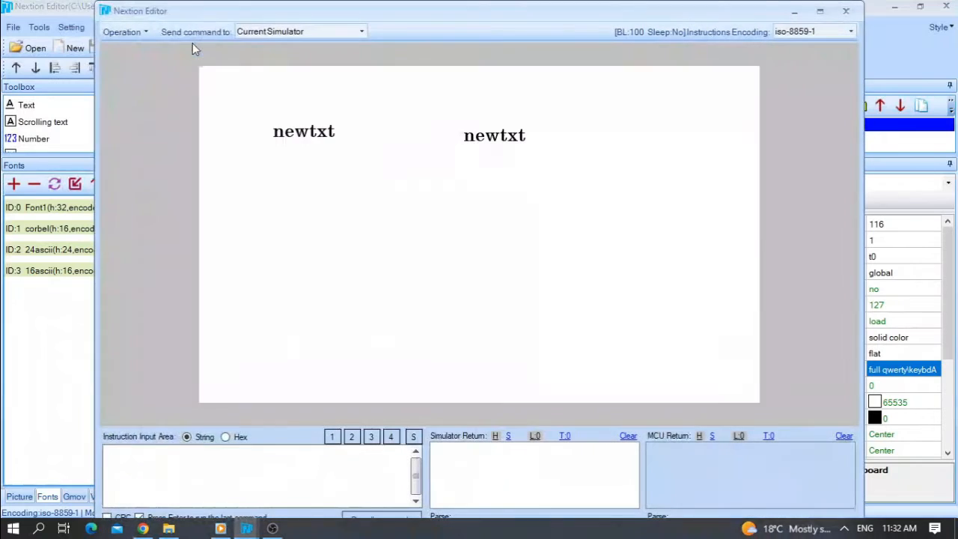
left_click(308, 131)
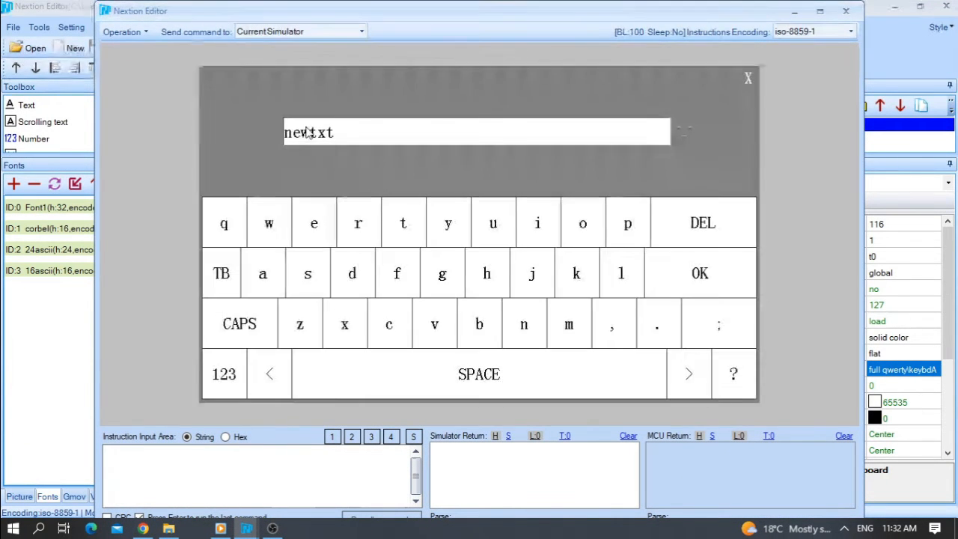
- Replace t0's text with "romecha" using the simulator's on-screen keyboard and confirm the entry
left_click(702, 222)
left_click(702, 223)
left_click(702, 223)
left_click(702, 223)
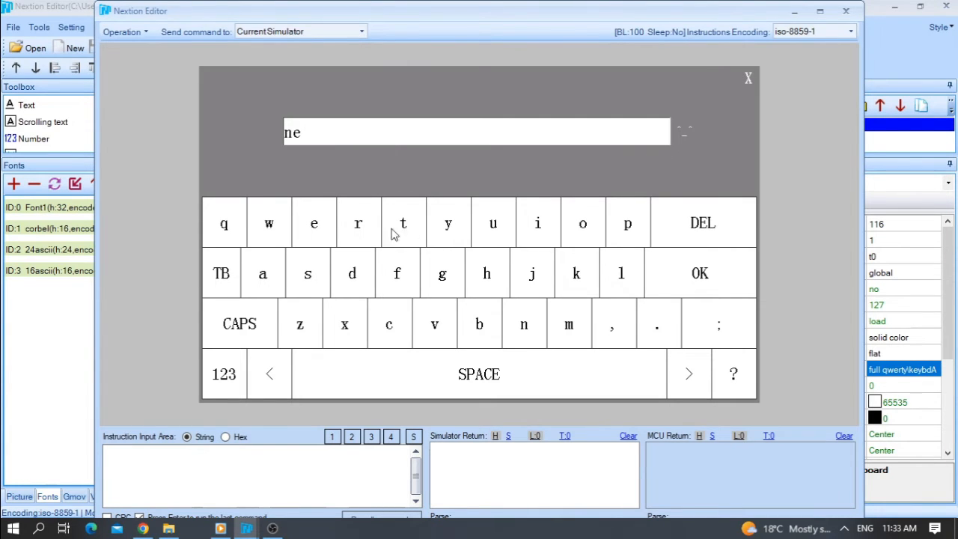
left_click(692, 223)
left_click(692, 223)
left_click(357, 223)
left_click(582, 223)
left_click(568, 323)
left_click(329, 238)
left_click(381, 321)
left_click(496, 291)
left_click(259, 273)
left_click(690, 272)
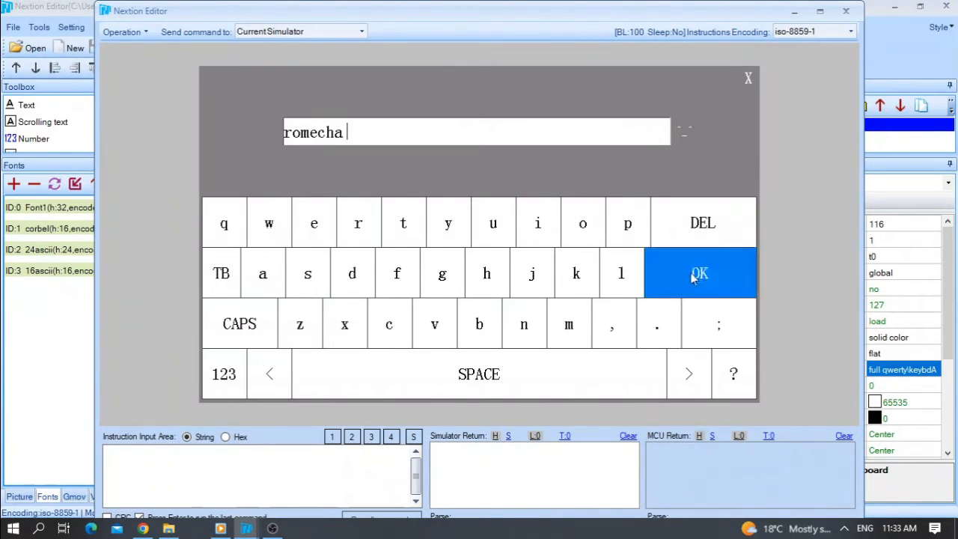
- Append "qq" to t0's text with the simulator's on-screen keyboard, confirm the entry, and close the simulator
left_click(306, 130)
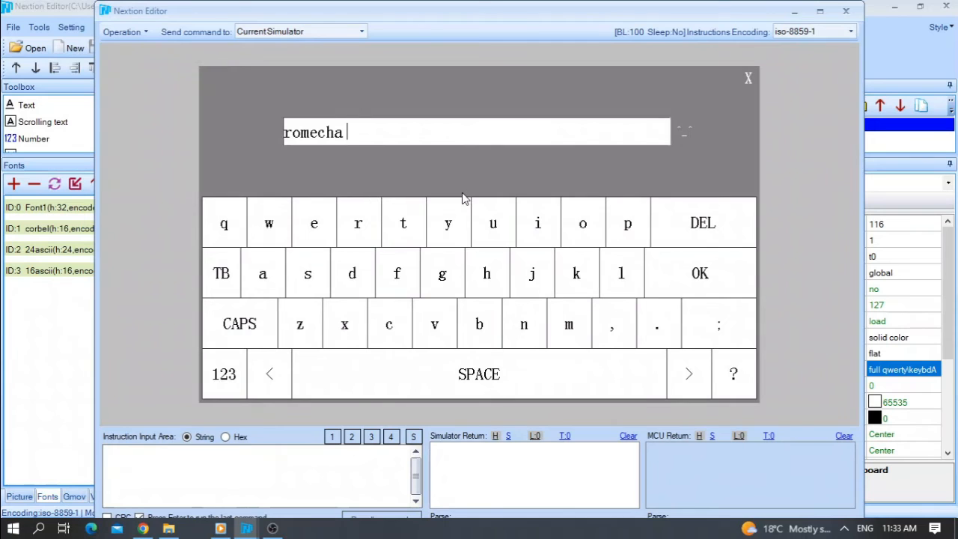
left_click(704, 268)
left_click(311, 134)
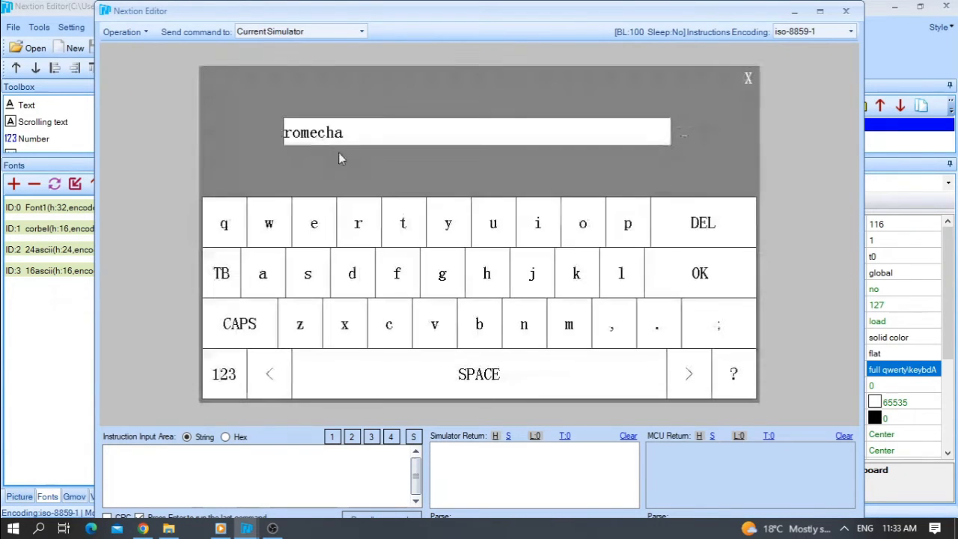
left_click(225, 223)
left_click(247, 223)
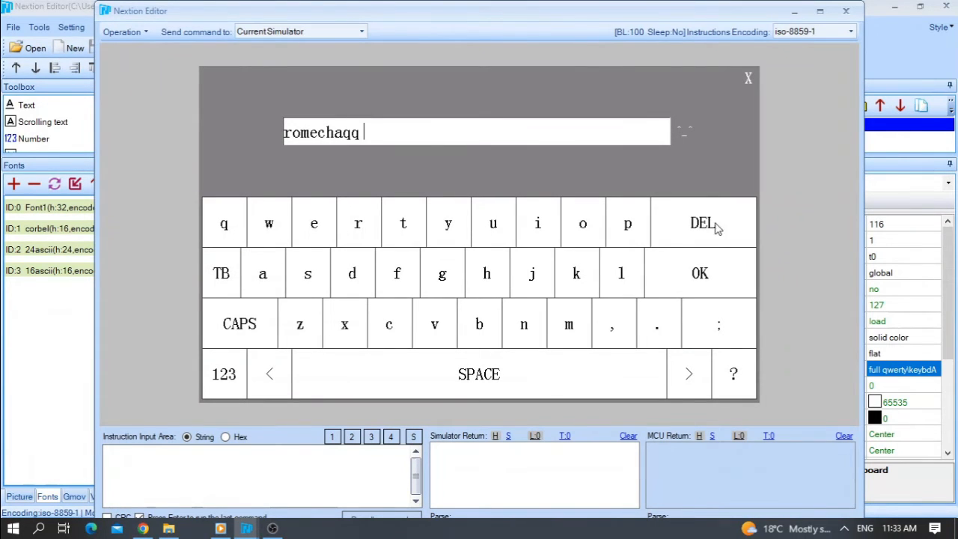
left_click(701, 275)
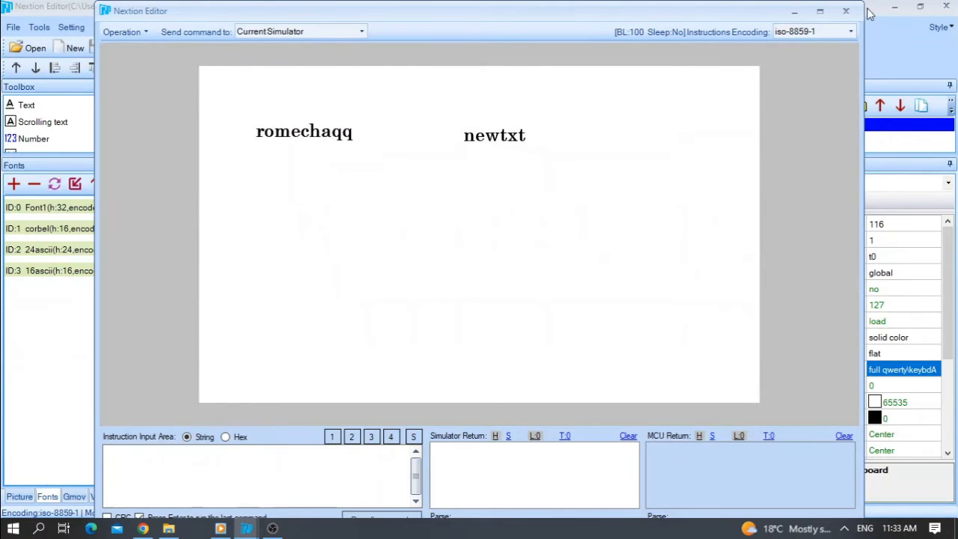
left_click(845, 11)
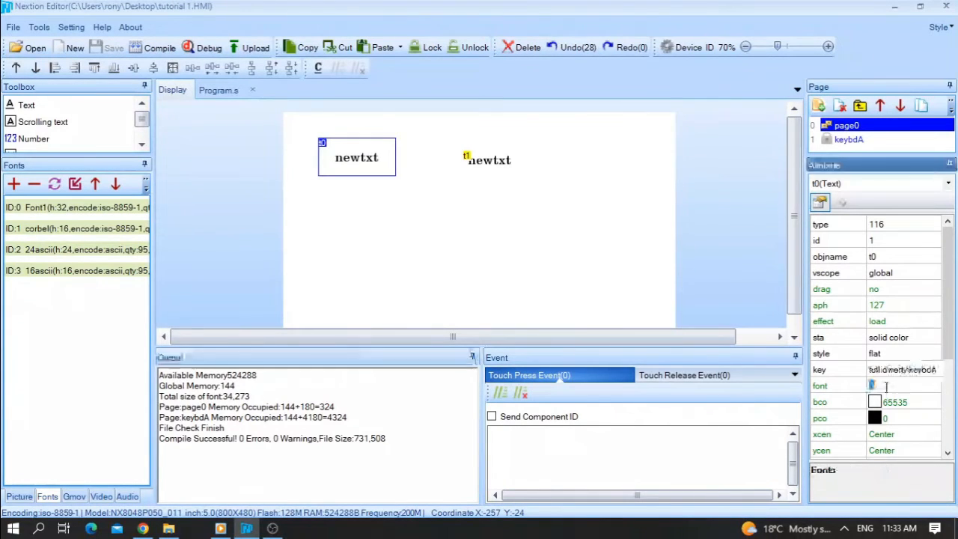
- Try font 1 on text component t0, and set its font attribute back to 0
left_click(886, 387)
type("1")
key("Return")
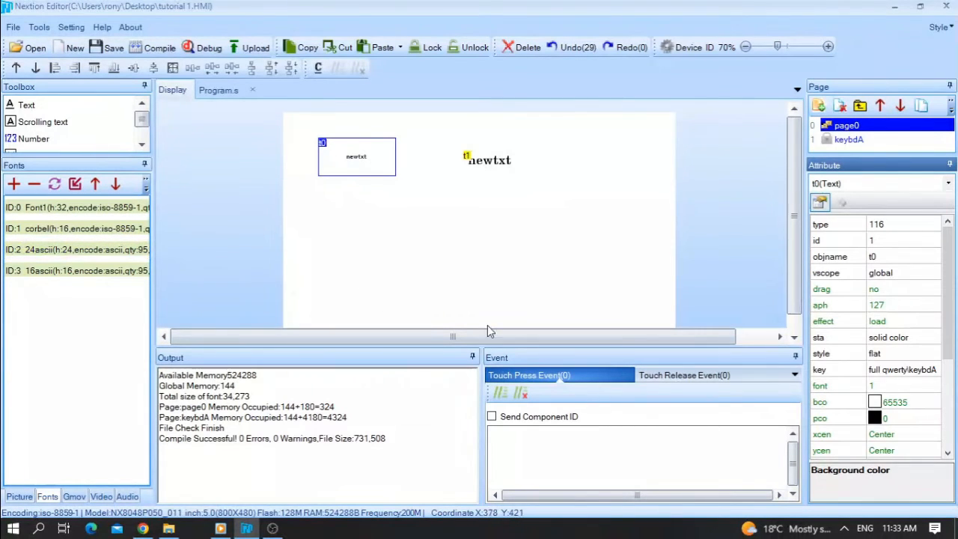
left_click(888, 385)
key("Return")
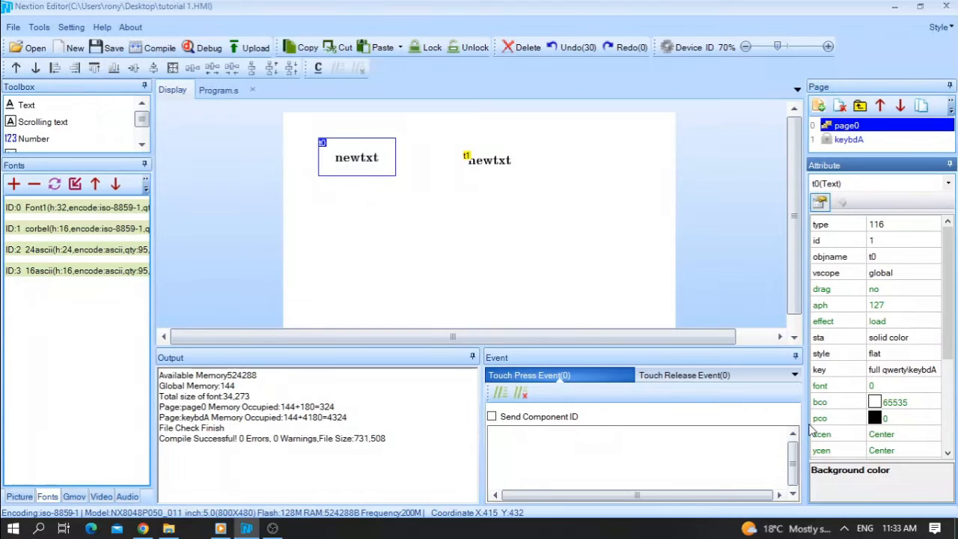
- Set t0's background color to red (63488) and its font color to yellow (65504)
left_click(872, 399)
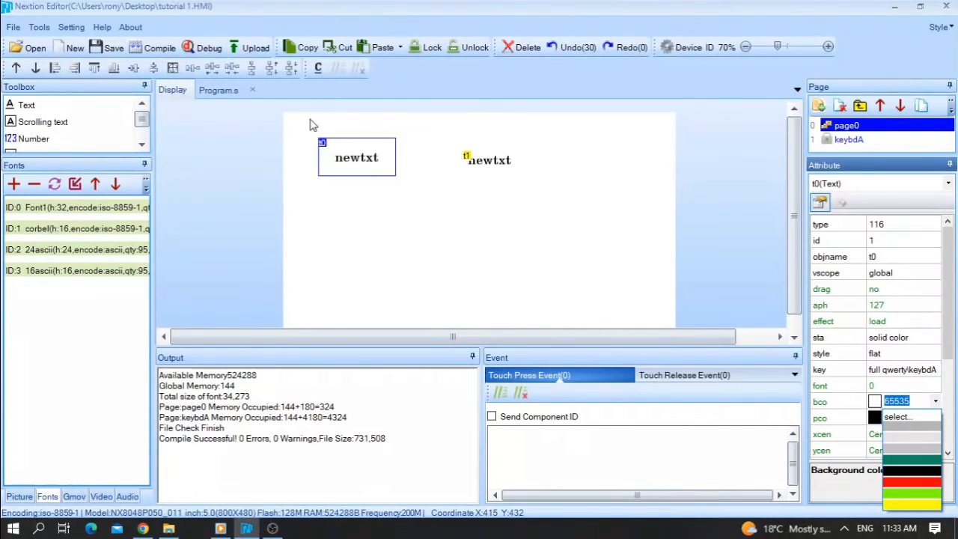
left_click(915, 482)
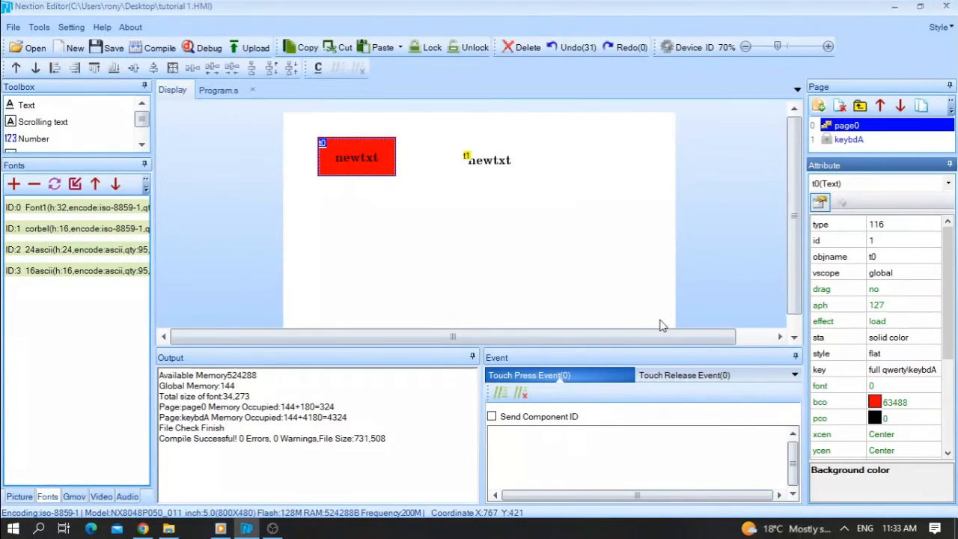
left_click(880, 419)
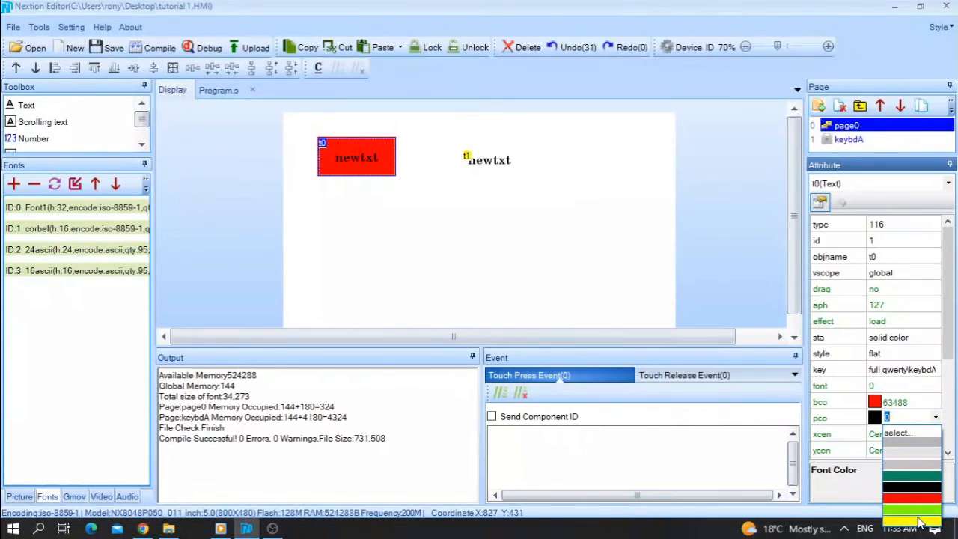
left_click(919, 520)
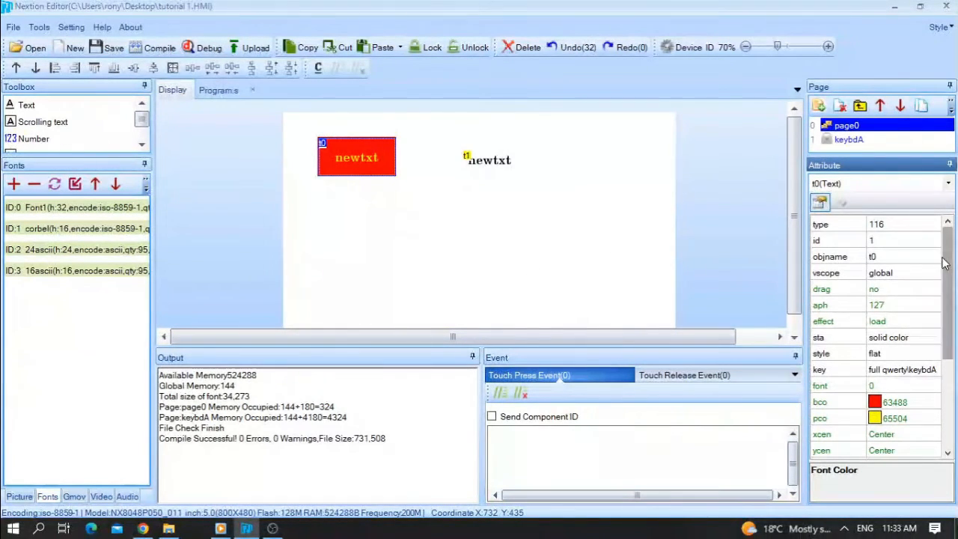
- Try t0's horizontal alignment (xcen) as Left and Right, and return it to Center
left_click_drag(949, 268, 949, 313)
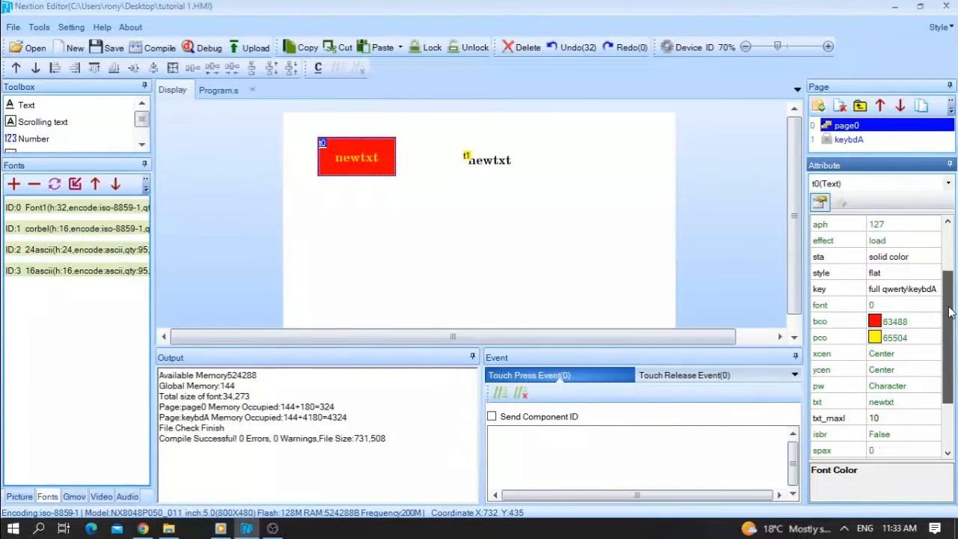
left_click(880, 358)
left_click(891, 366)
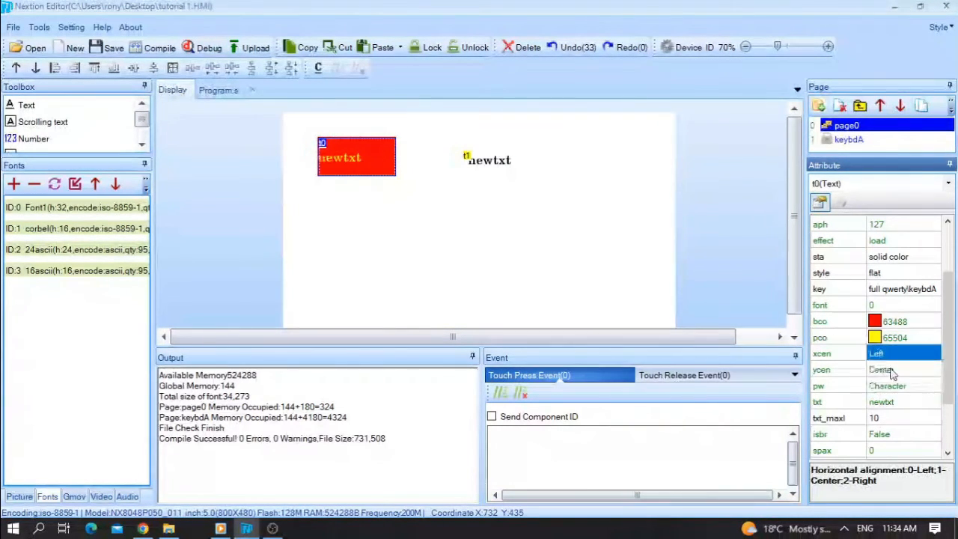
left_click(897, 354)
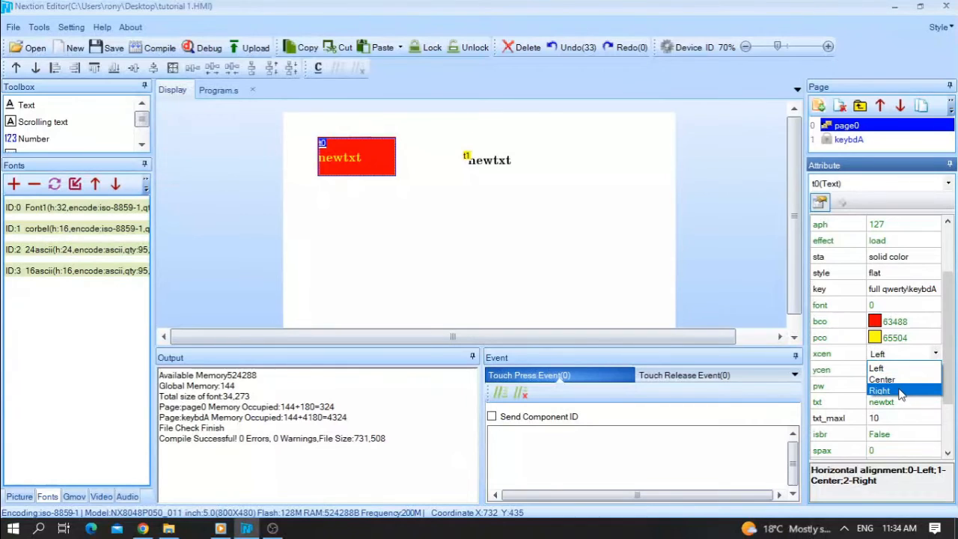
left_click(901, 391)
left_click(891, 355)
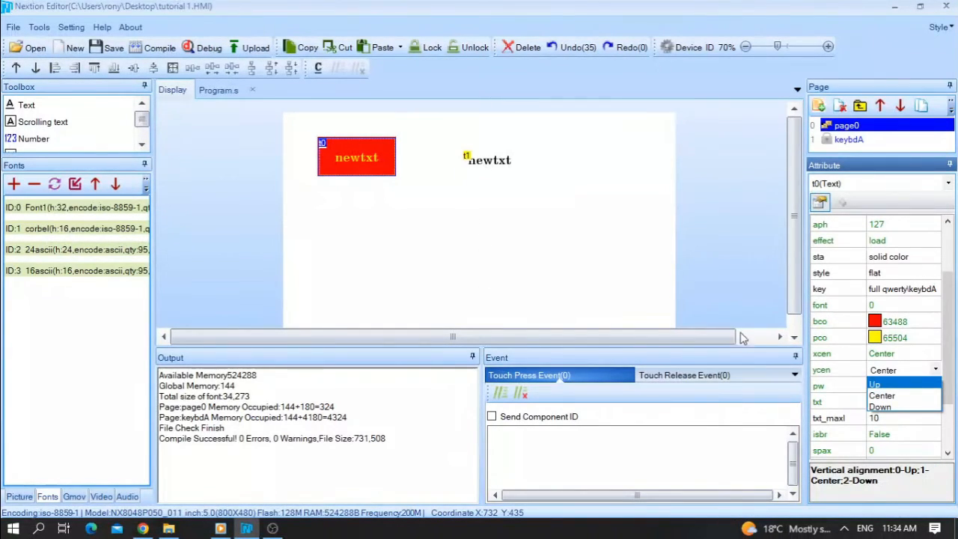
- Try t0's vertical alignment (ycen) as Up and Down, and return it to Center
left_click(546, 271)
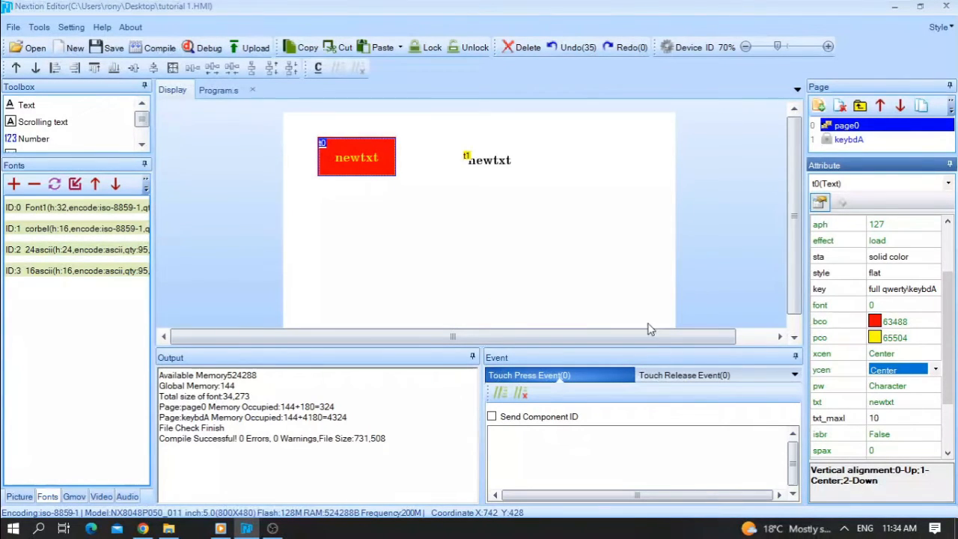
left_click(897, 370)
left_click(894, 384)
left_click(906, 369)
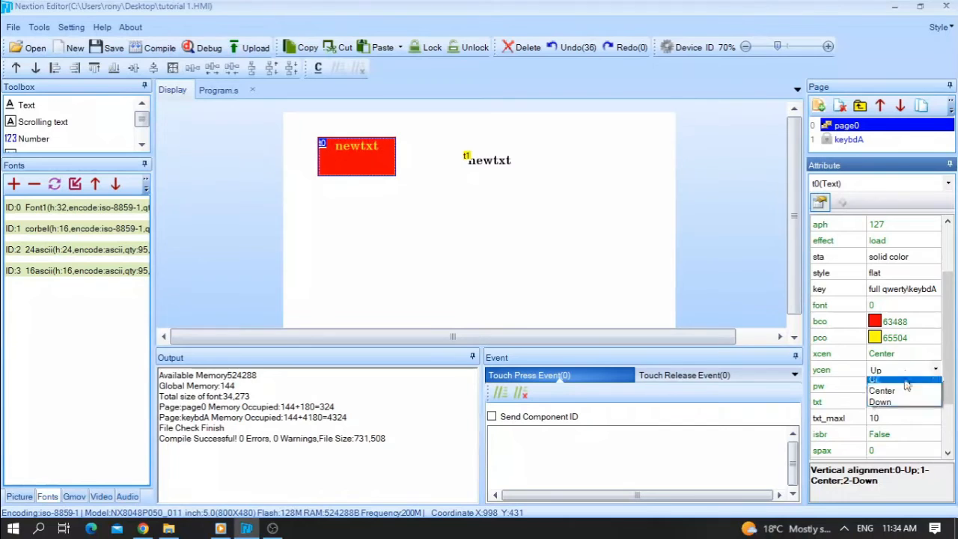
left_click(900, 395)
left_click(895, 371)
left_click(890, 406)
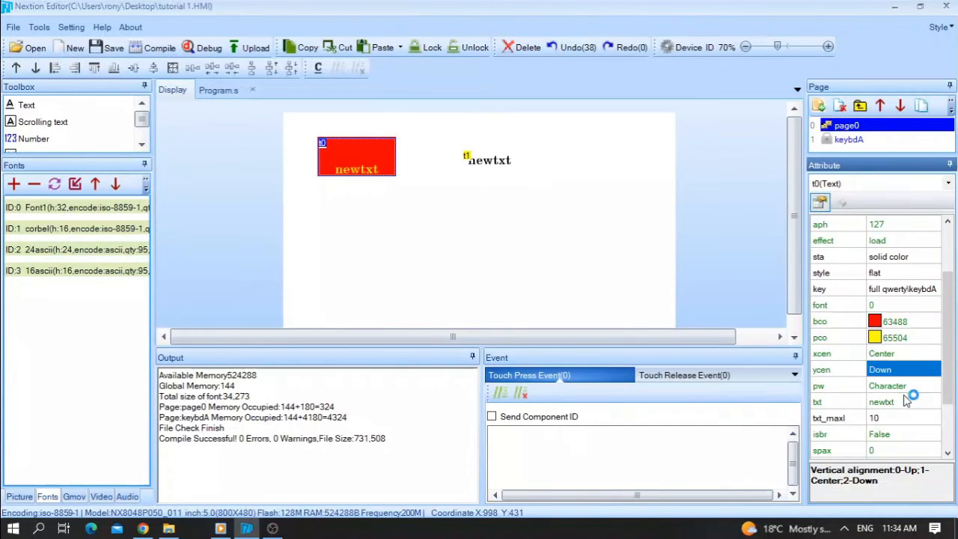
left_click(900, 369)
left_click(894, 395)
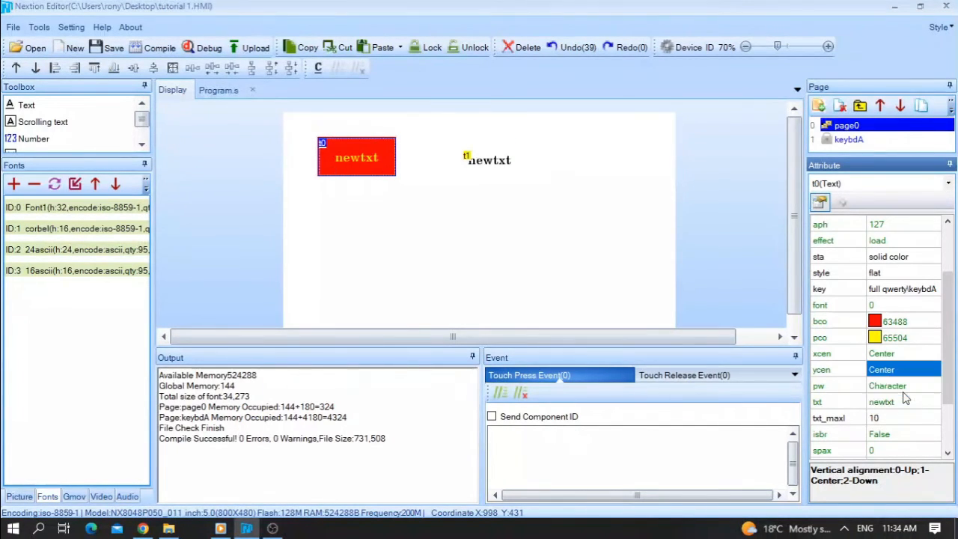
- Change t0's txt content to "Tutorial 1" in the multiline editor and confirm it
left_click(885, 403)
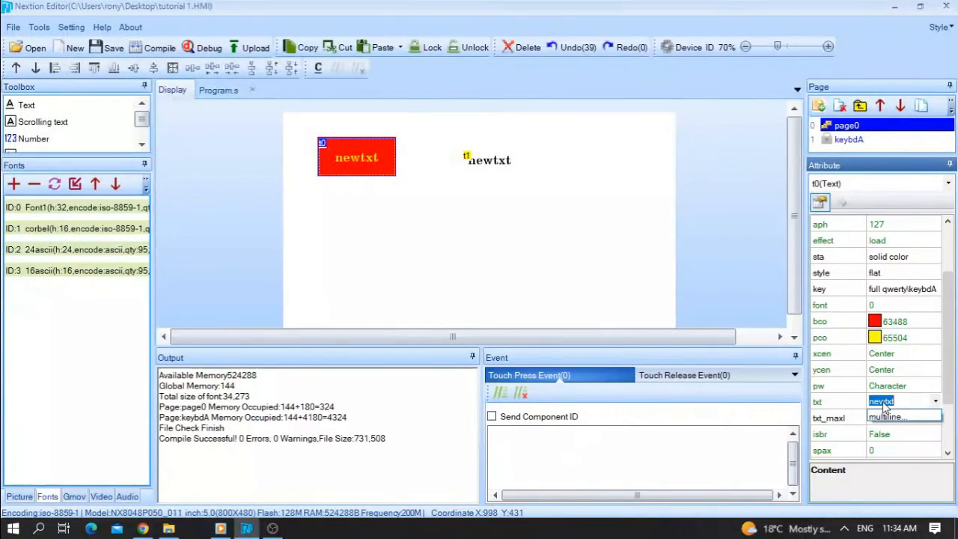
left_click(888, 418)
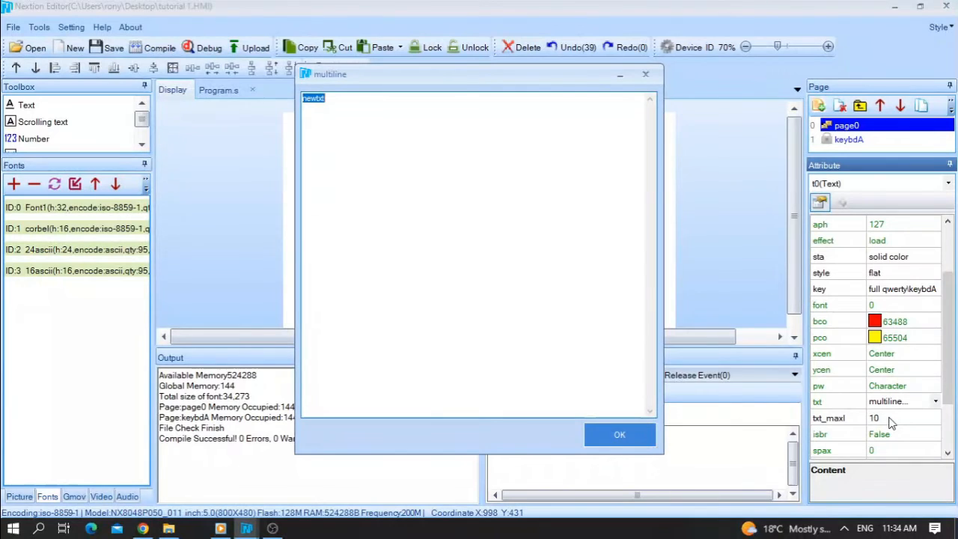
type("Tutorial 1")
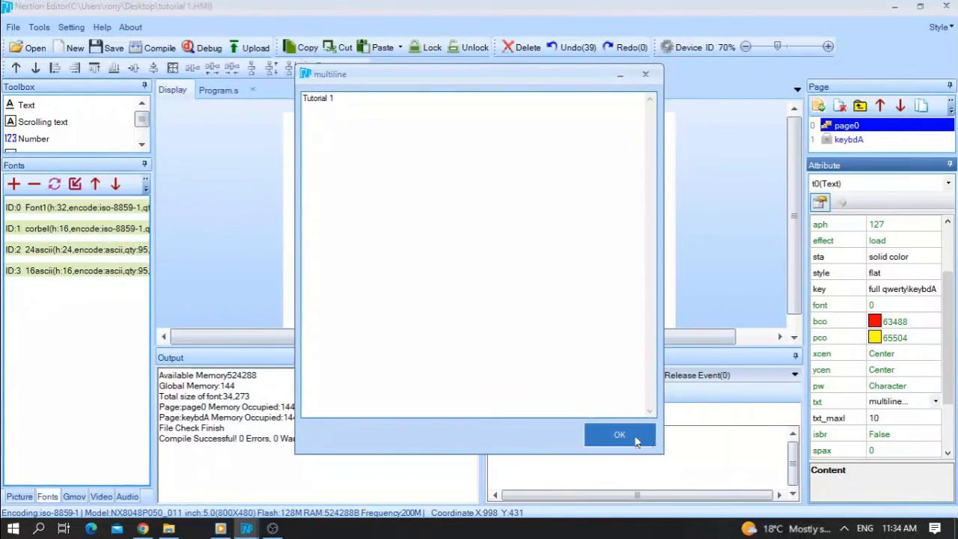
left_click(633, 438)
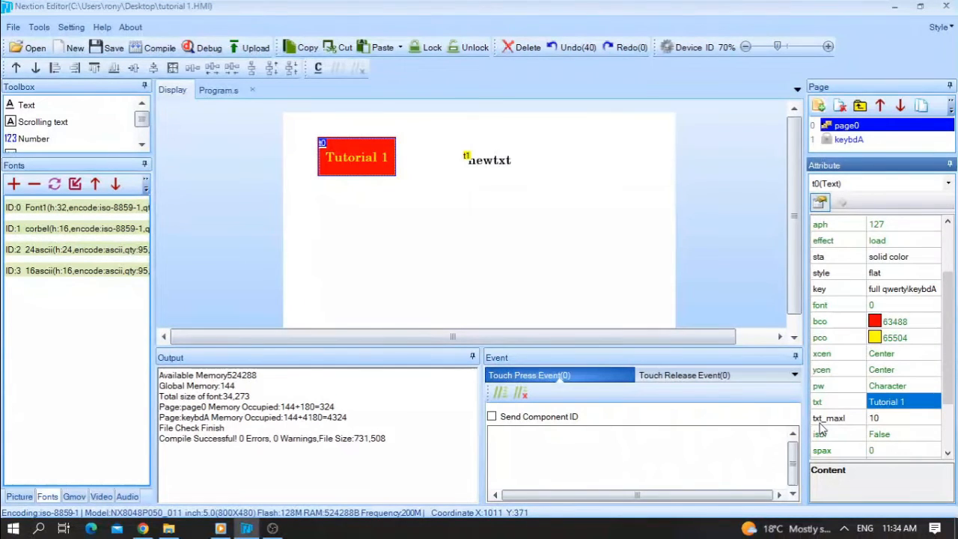
- Set t0's maximum text length (txt_maxl) to 100
left_click(883, 417)
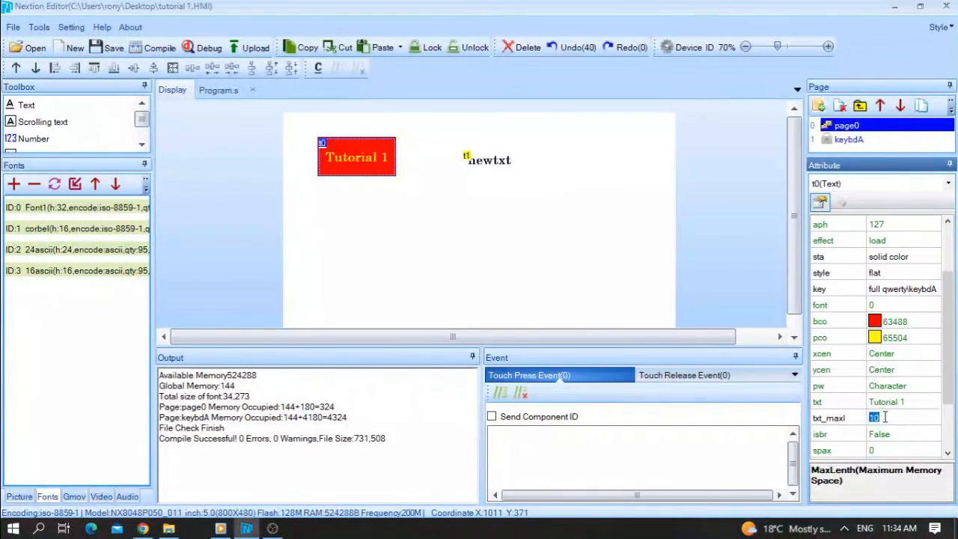
type("100")
scroll(948, 346, "down", 2)
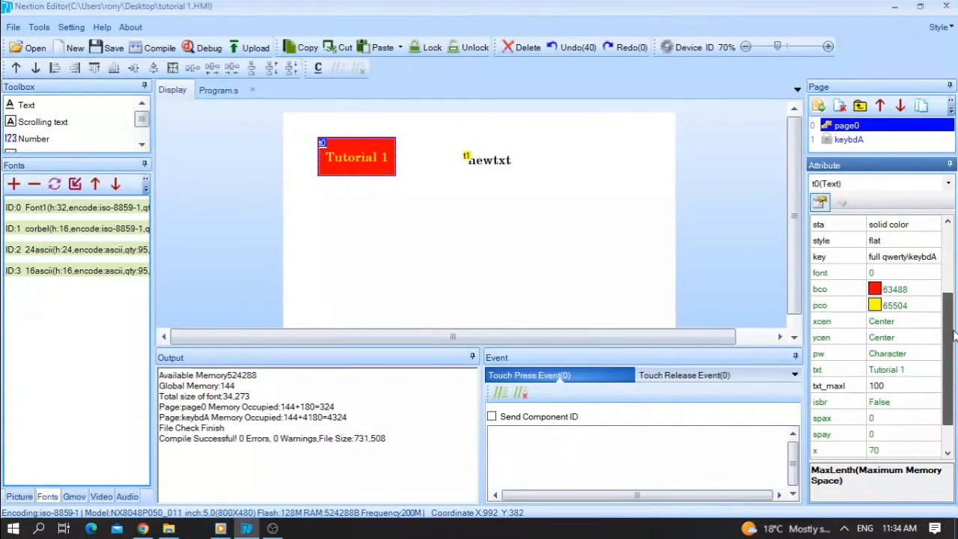
scroll(950, 351, "down", 1)
left_click(883, 369)
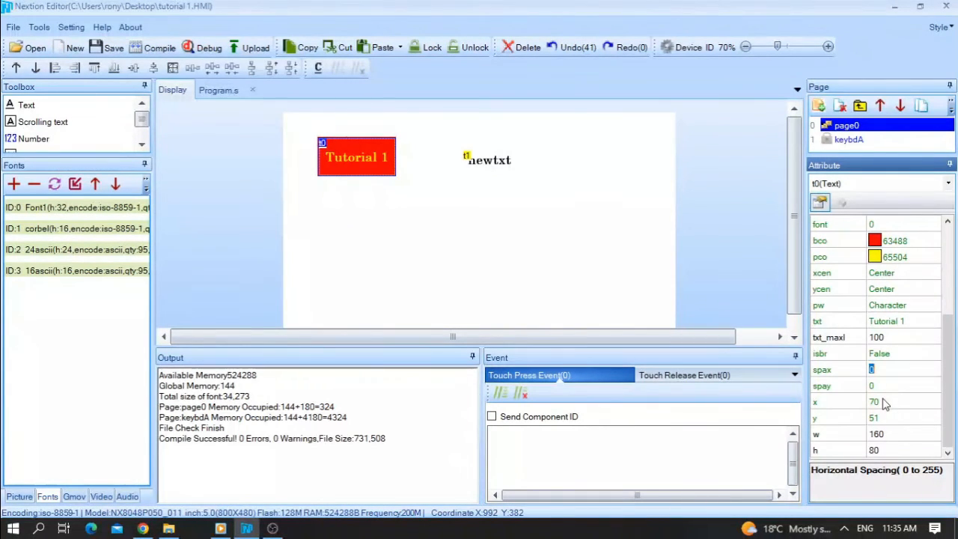
- Set t0's x coordinate to 150
left_click(884, 404)
type("15")
key("Return")
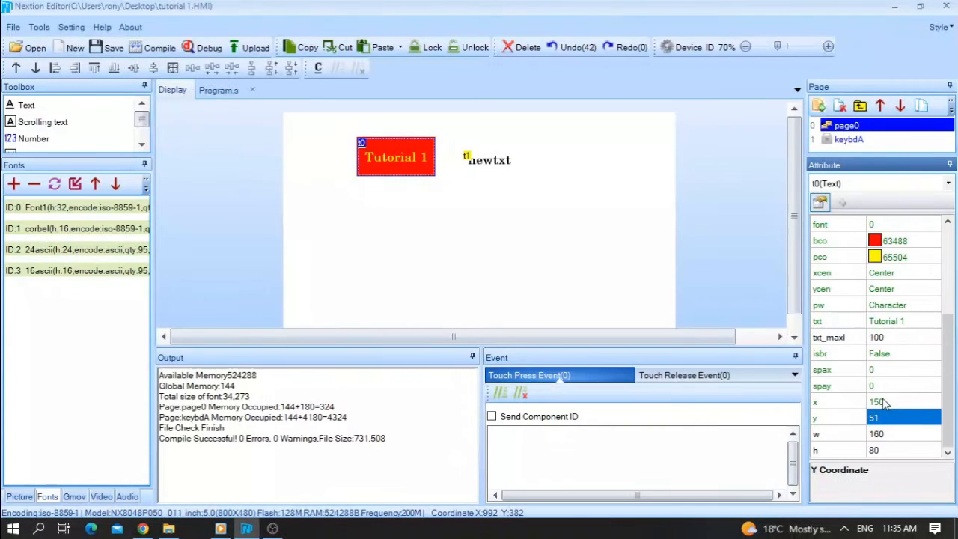
- Move t0 near the page's upper-left corner by setting both its x and y coordinates to 15
left_click(883, 401)
type("15")
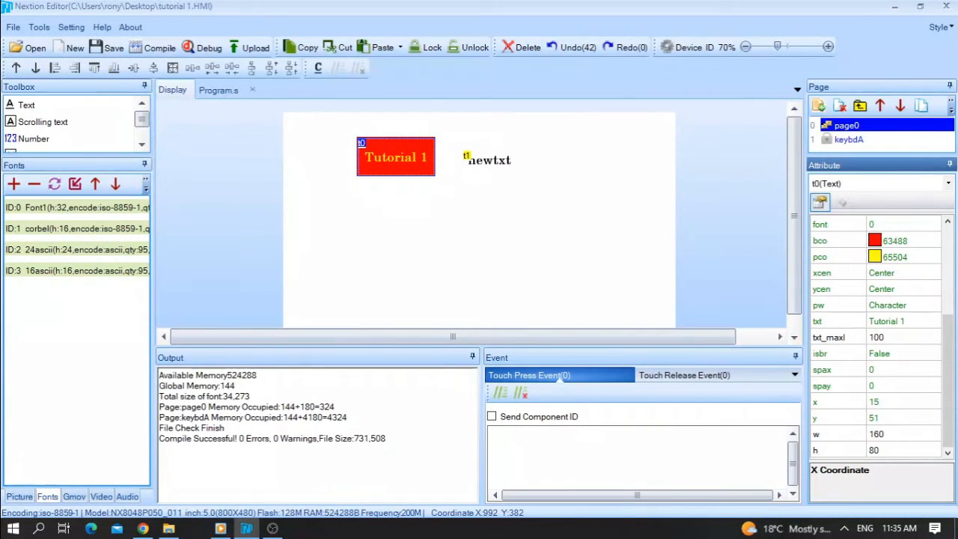
key("Return")
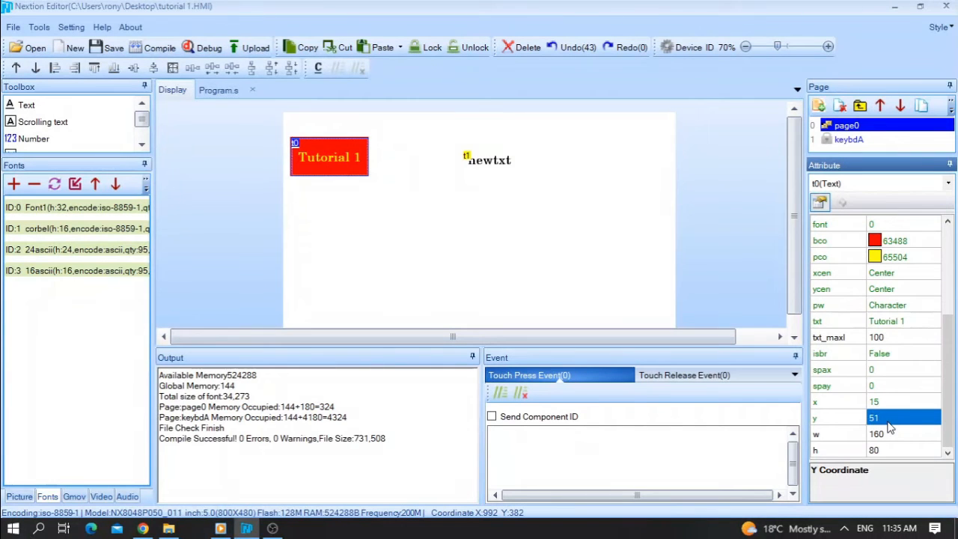
left_click(889, 420)
type("15")
key("Return")
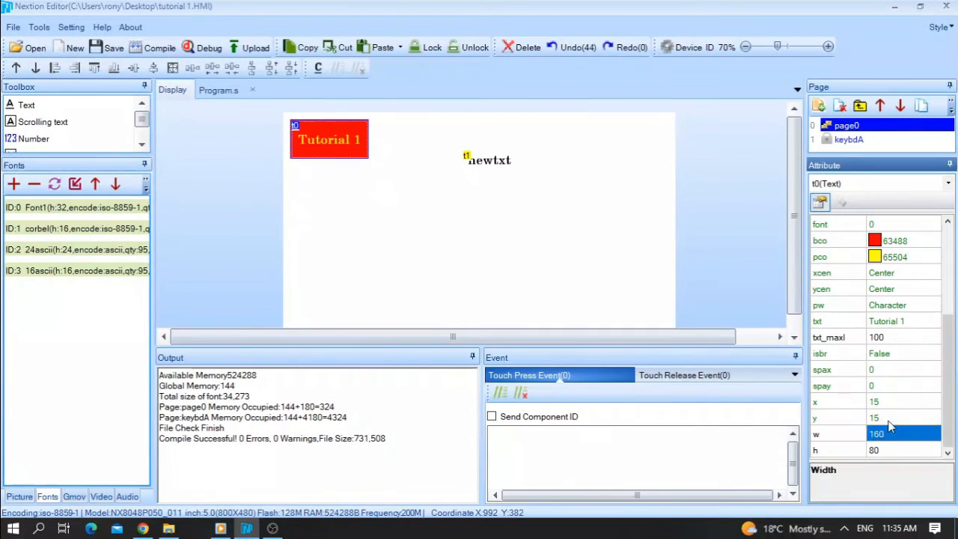
- Set t0's y coordinate to 250
left_click(890, 420)
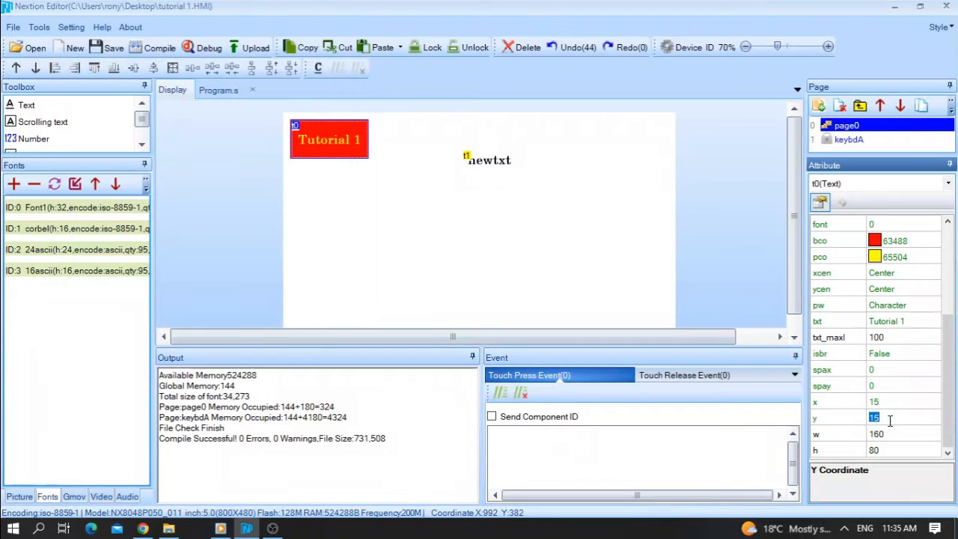
type("250")
key("Return")
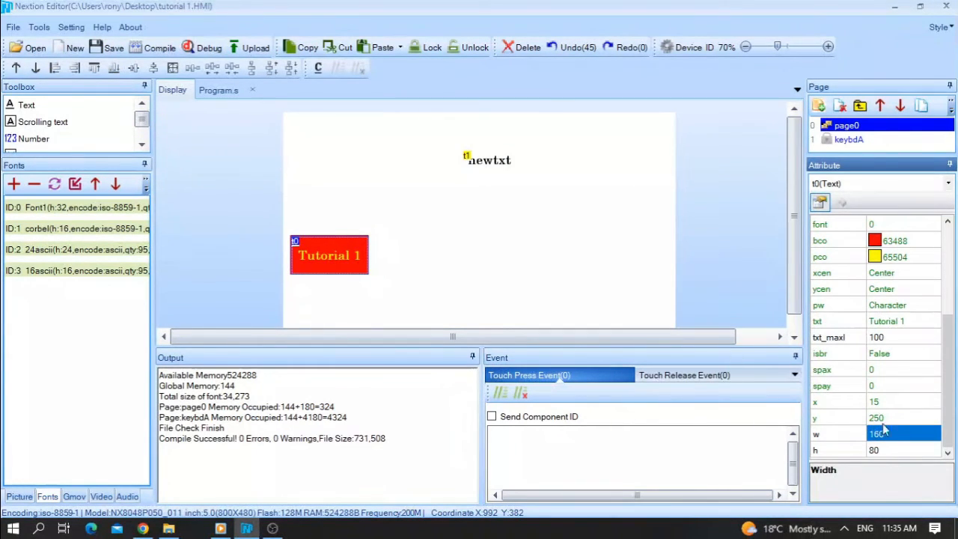
- Resize t0 to a width of 200 and a height of 150
left_click(892, 434)
type("200")
key("Return")
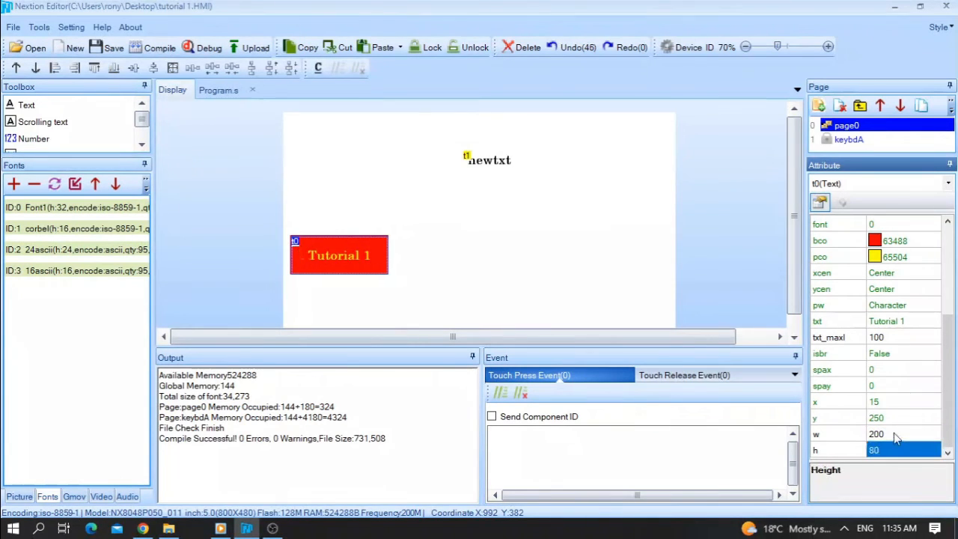
left_click(890, 449)
type("150")
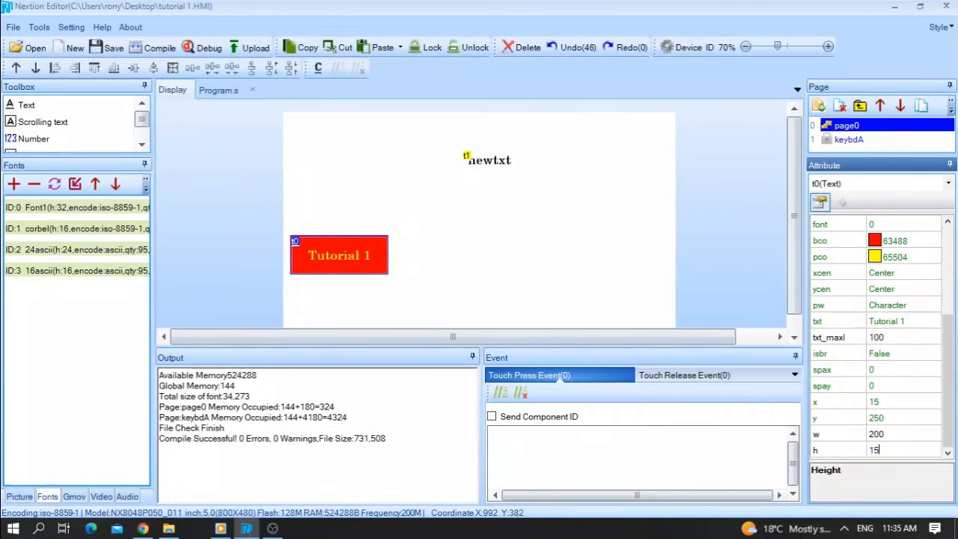
key("Return")
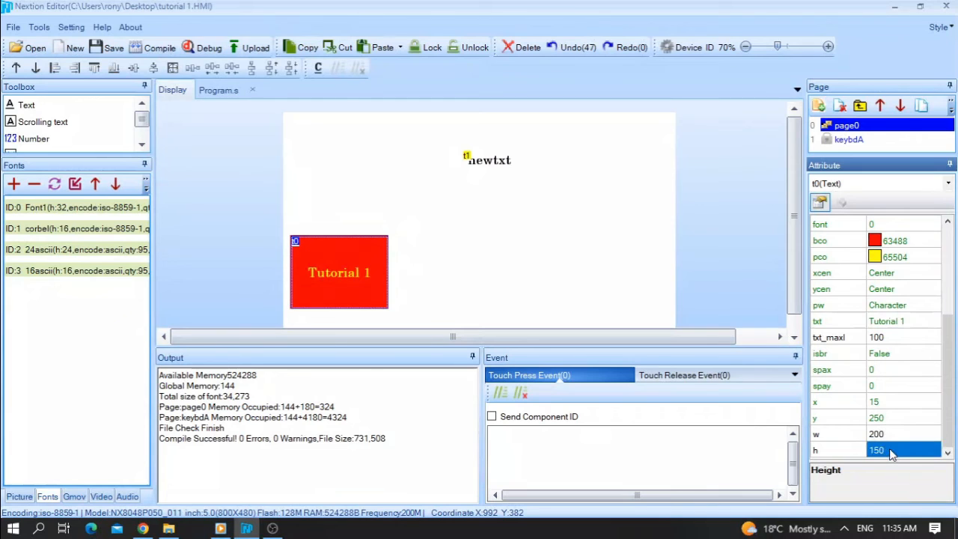
- Enlarge the t0 text component freehand by its upper-right corner, making it wider and slightly taller
left_click(550, 263)
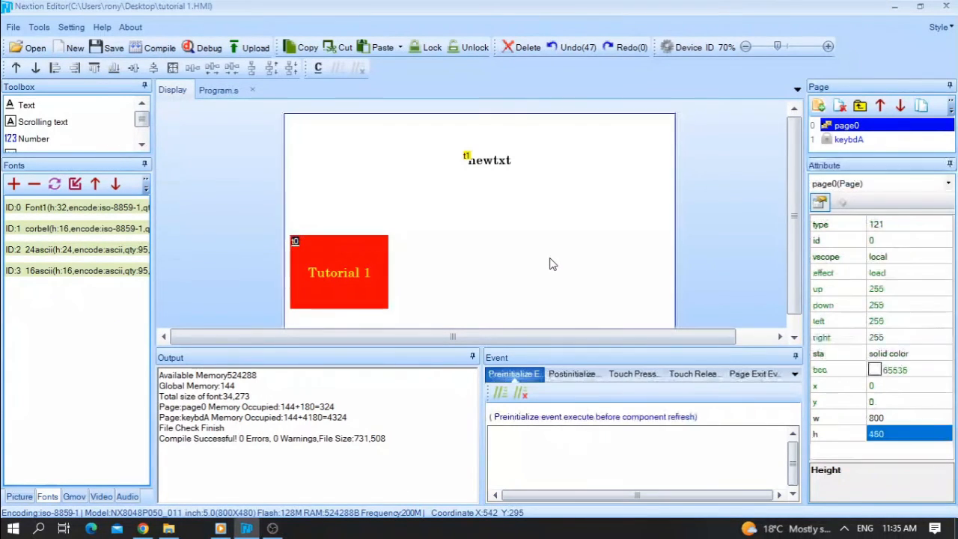
left_click(367, 270)
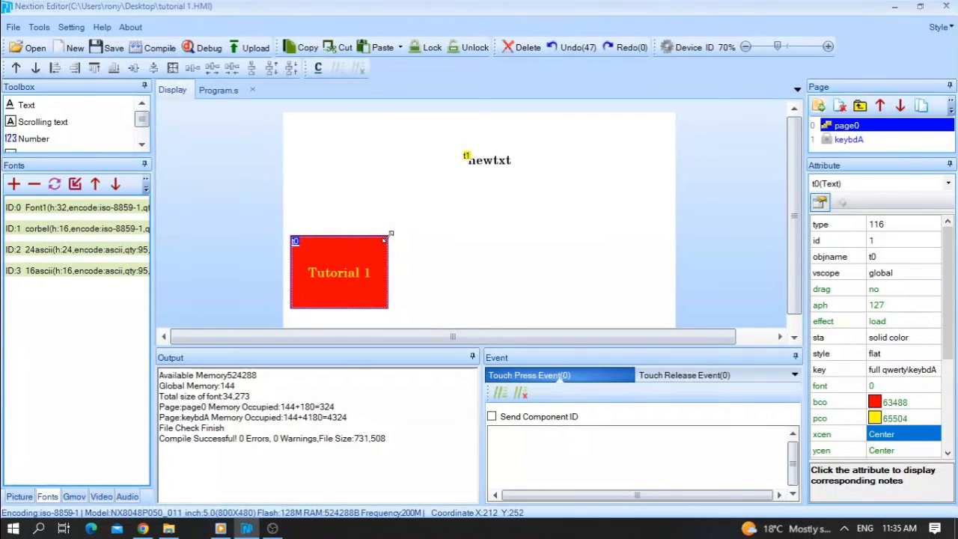
left_click_drag(385, 236, 412, 227)
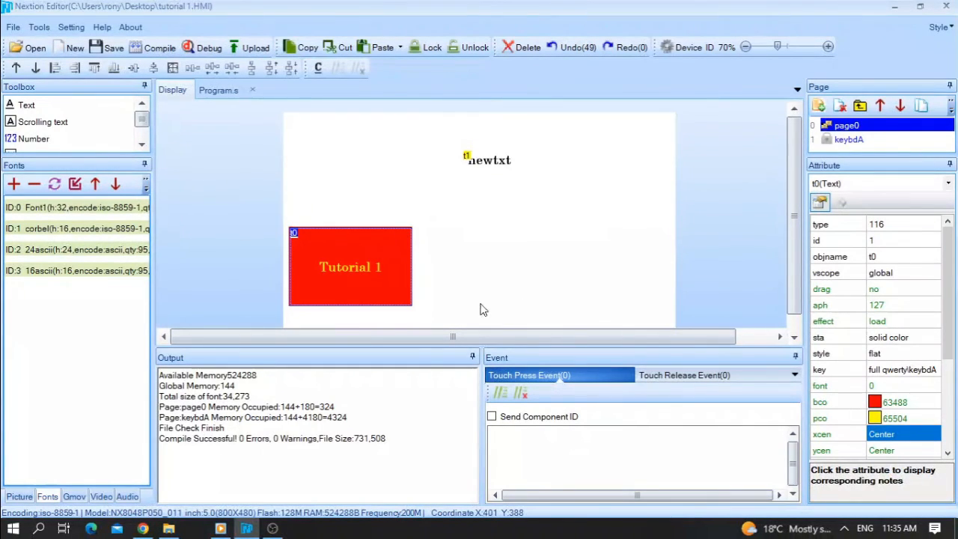
left_click(572, 272)
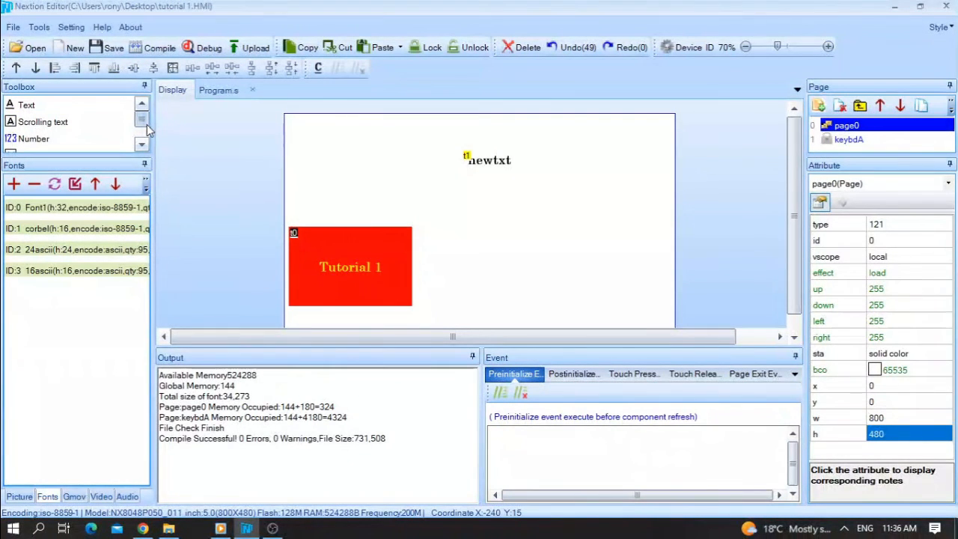
scroll(107, 135, "down", 5)
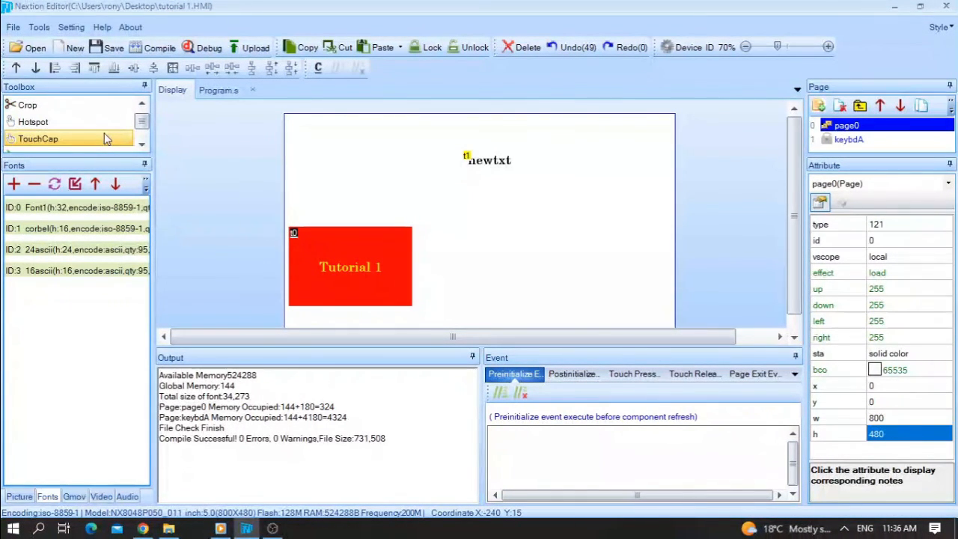
scroll(104, 138, "down", 8)
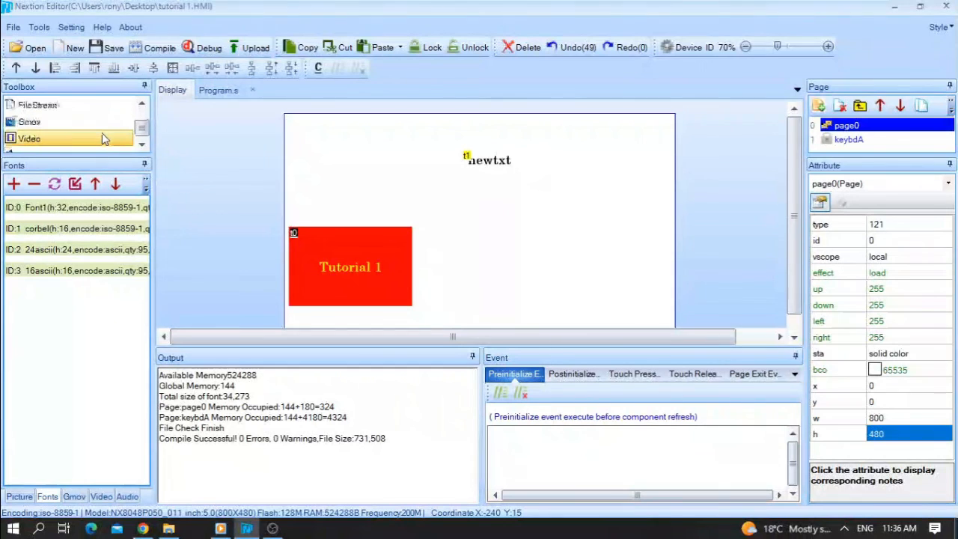
scroll(107, 140, "up", 3)
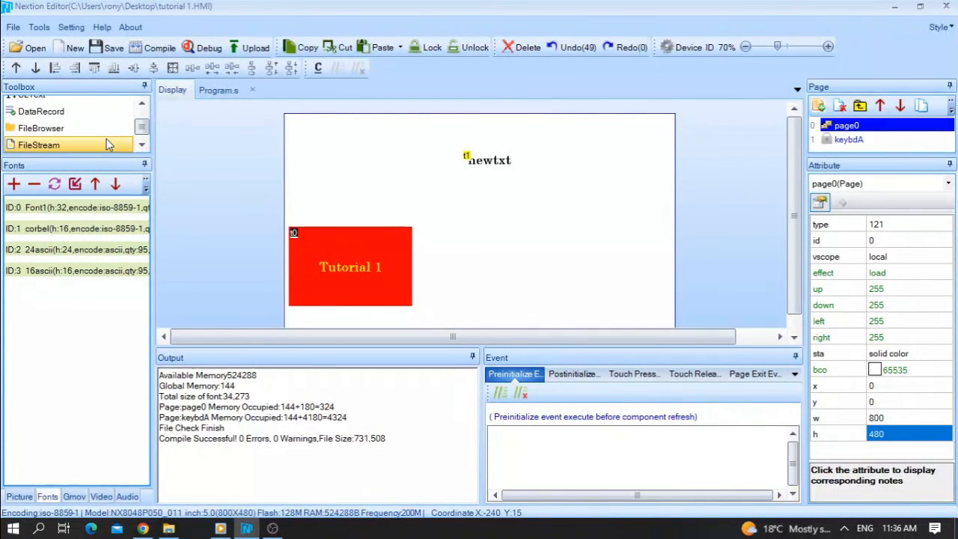
left_click(360, 260)
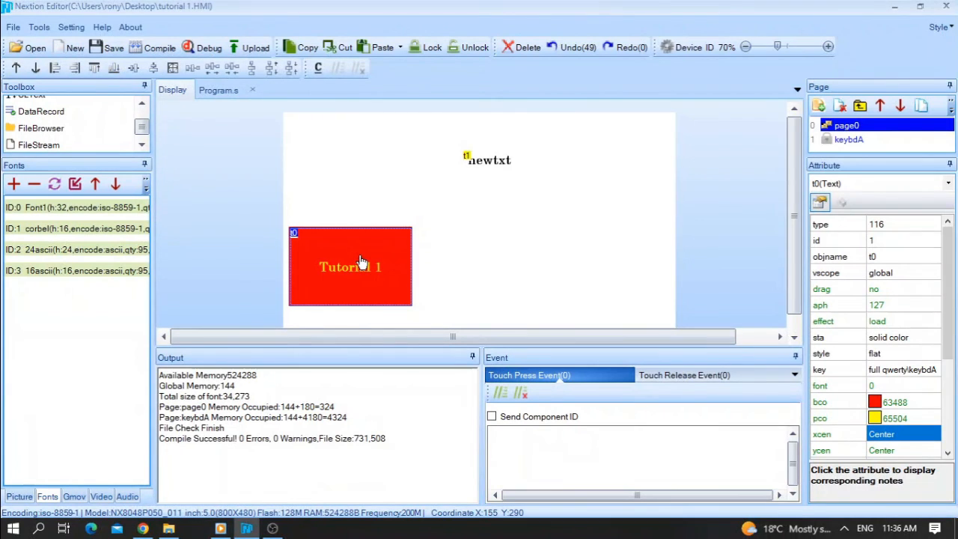